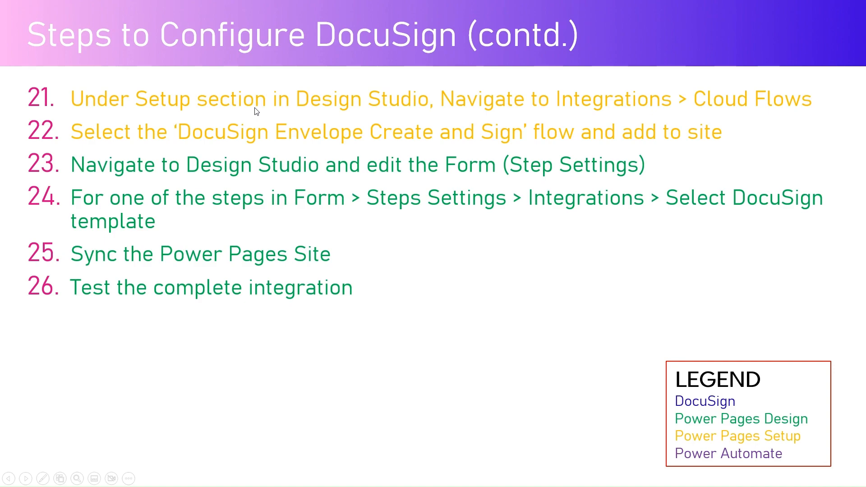
Step: Switch to the portal in the browser, complete Coach Step 1 on the Test 01 page with the coach's name and age 12, and continue
key(Escape)
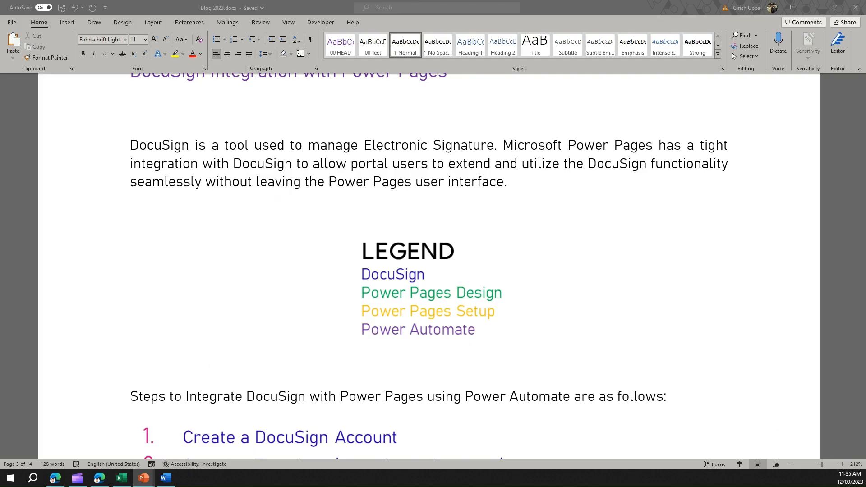
click(99, 478)
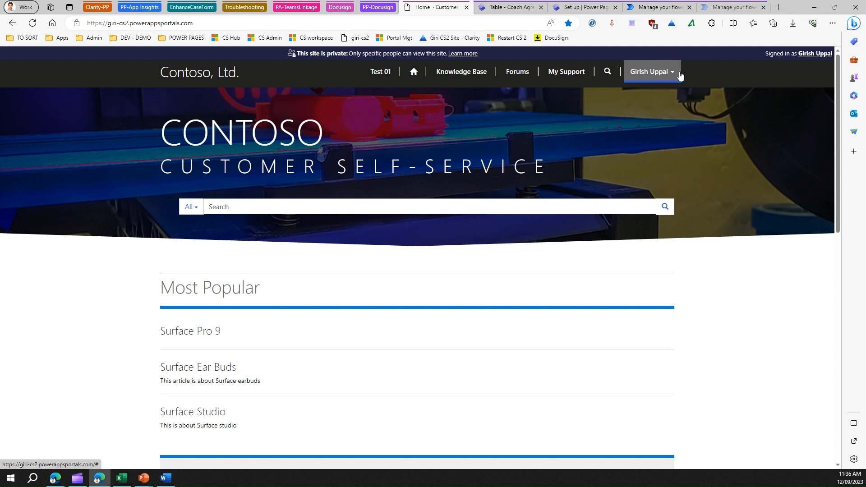
click(378, 74)
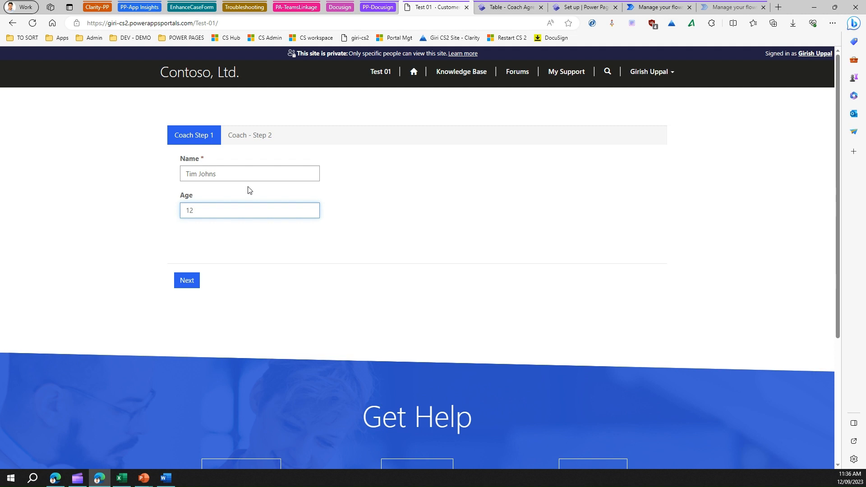
click(193, 285)
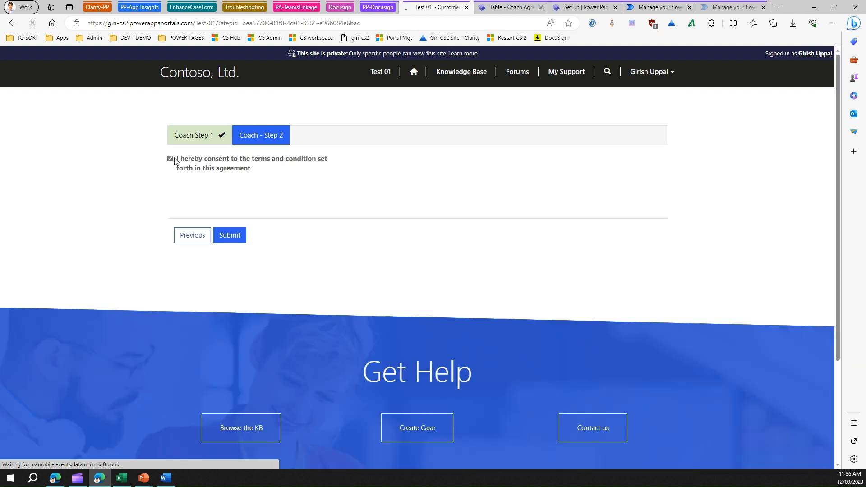
Step: Consent to the terms and conditions in Coach - Step 2 and open the pending Coach Agreement document for signing
click(174, 160)
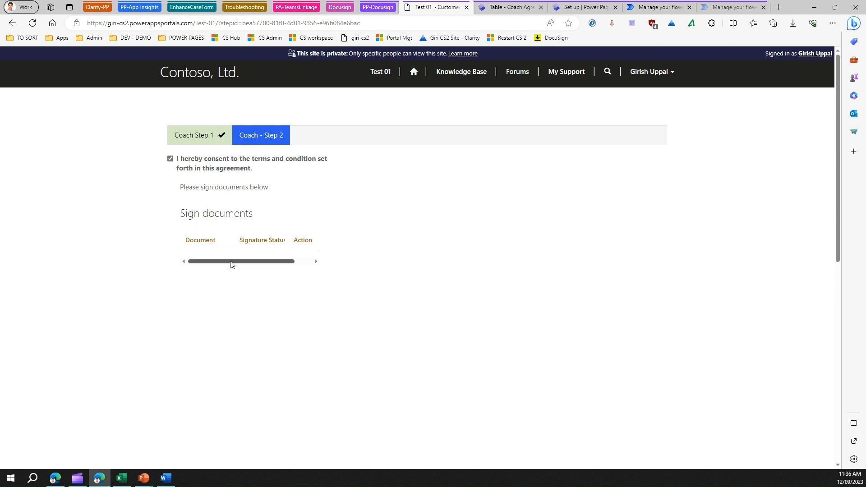
drag(231, 265, 194, 265)
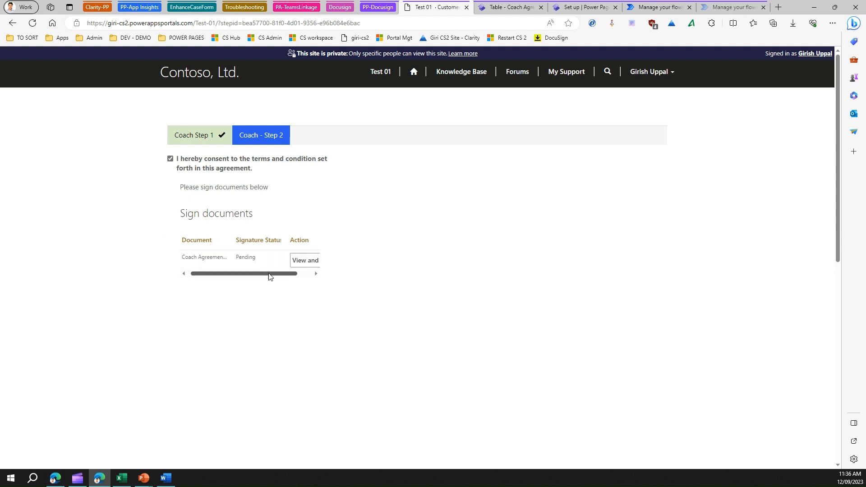
drag(265, 274, 225, 277)
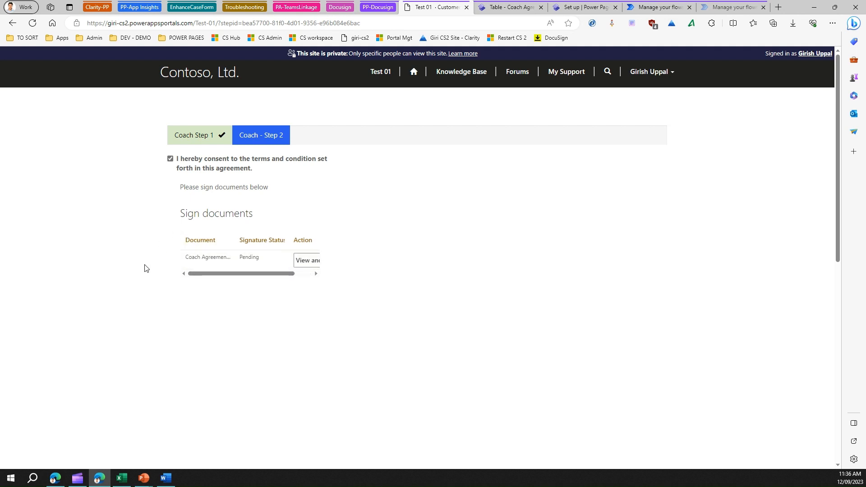
drag(280, 274, 322, 272)
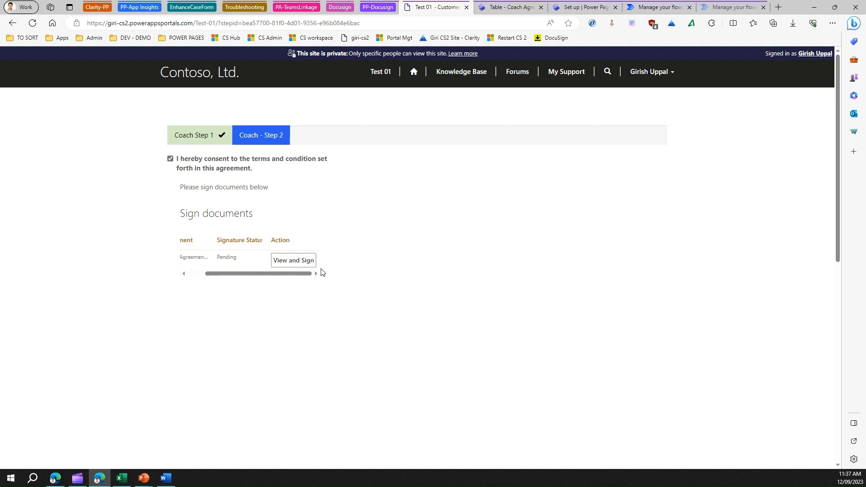
click(298, 262)
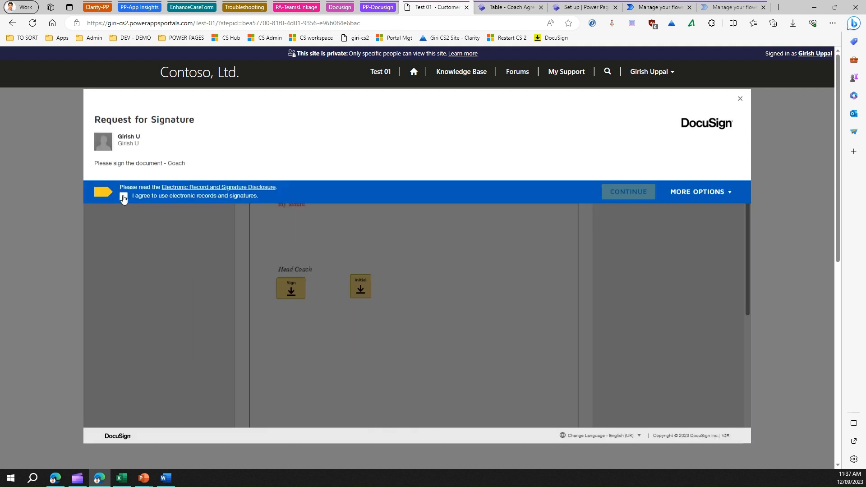
Step: Agree to use electronic records and signatures and start the guided signing of the Coach Agreement
click(124, 198)
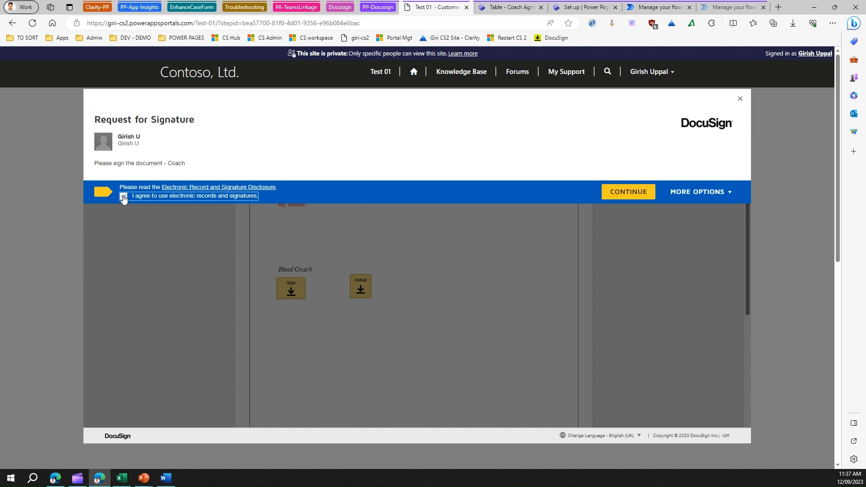
click(617, 190)
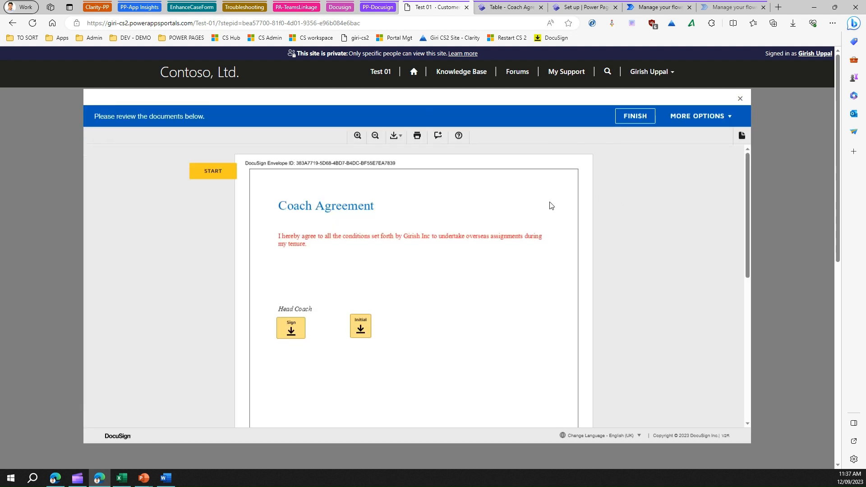
click(210, 176)
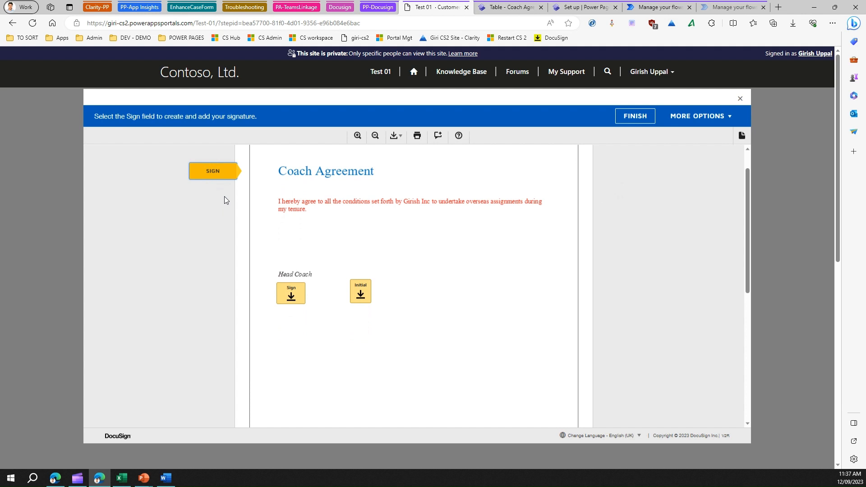
Step: Adopt the preset signature for the Head Coach field, apply the initials, and finish signing the document
click(294, 289)
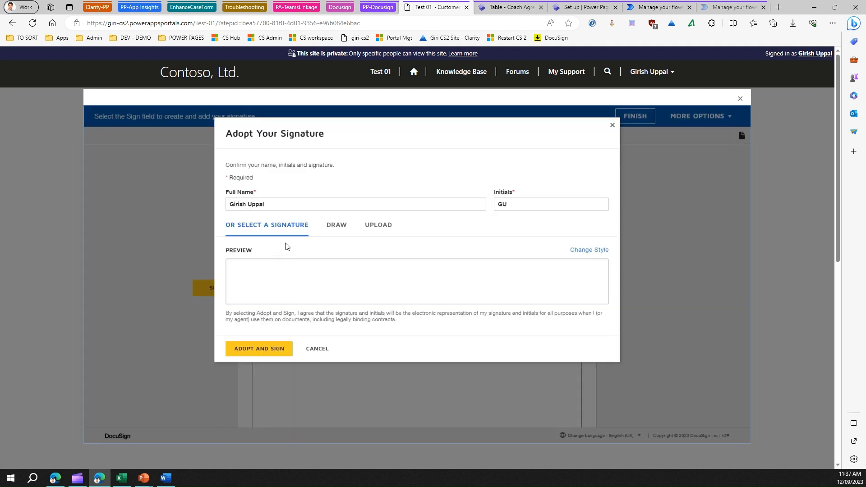
click(270, 348)
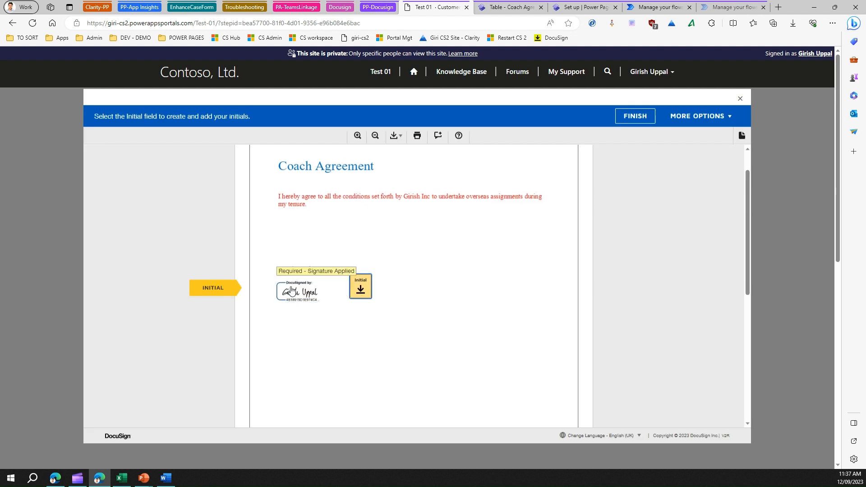
click(360, 291)
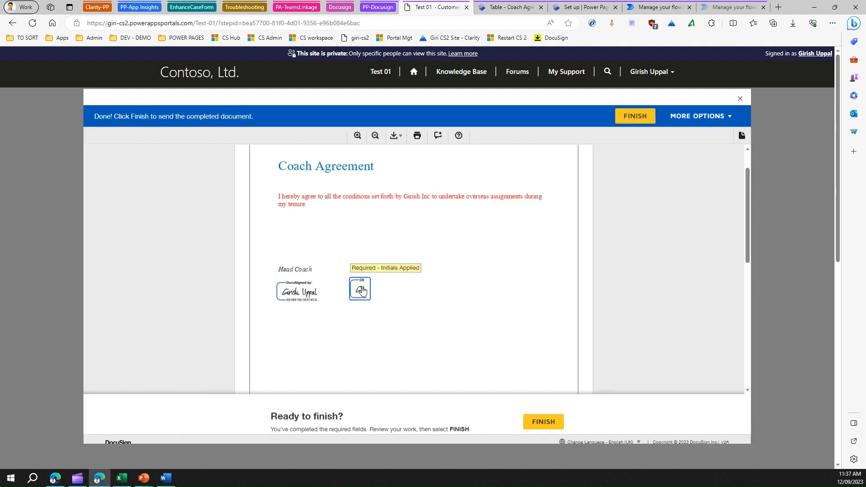
click(544, 415)
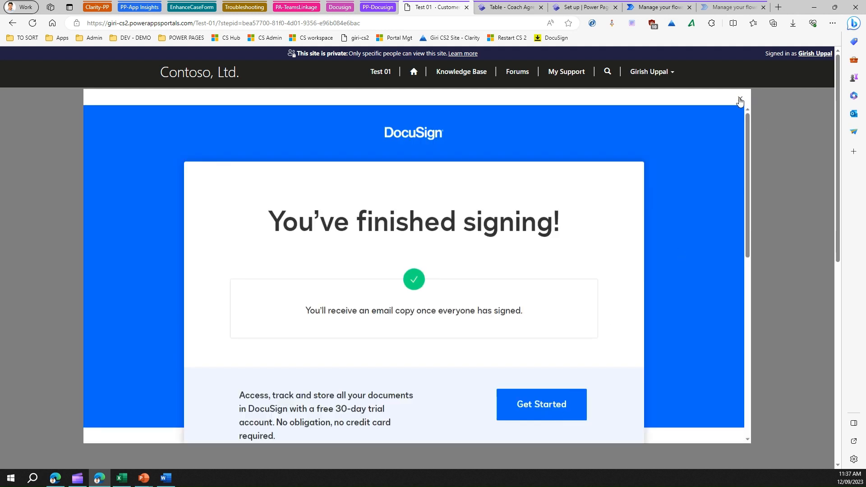
Step: Close the DocuSign signing window and submit the Coach multistep form
click(740, 100)
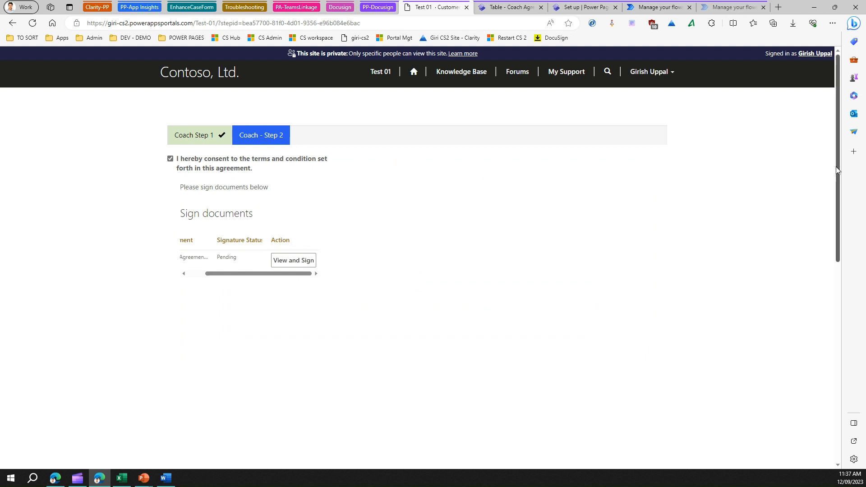
drag(837, 166, 845, 204)
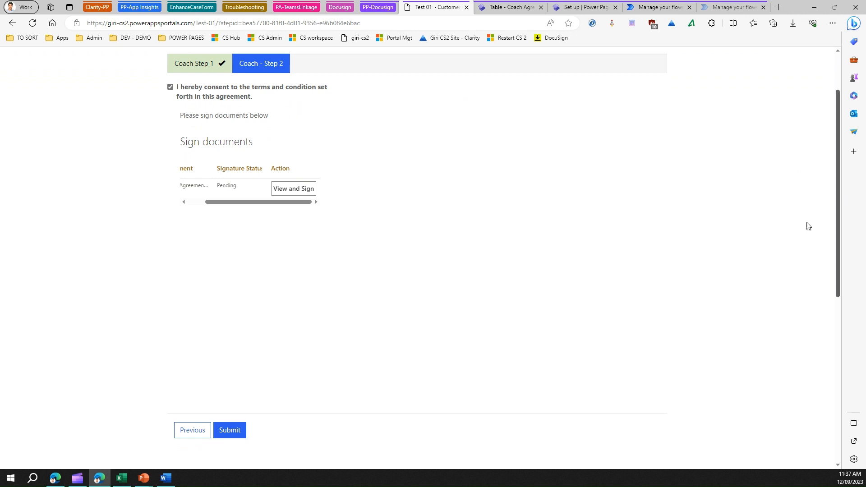
click(237, 431)
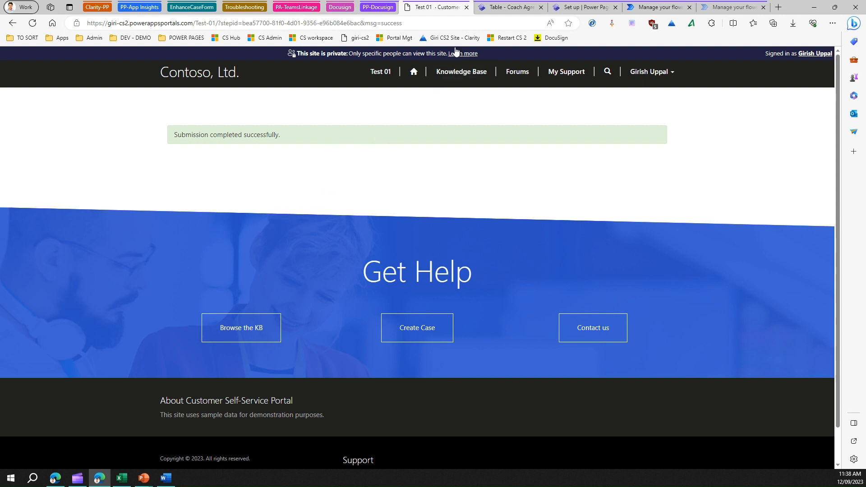
Step: Switch to the Power Pages design studio and open the Test 03 page in the Pages workspace
click(503, 10)
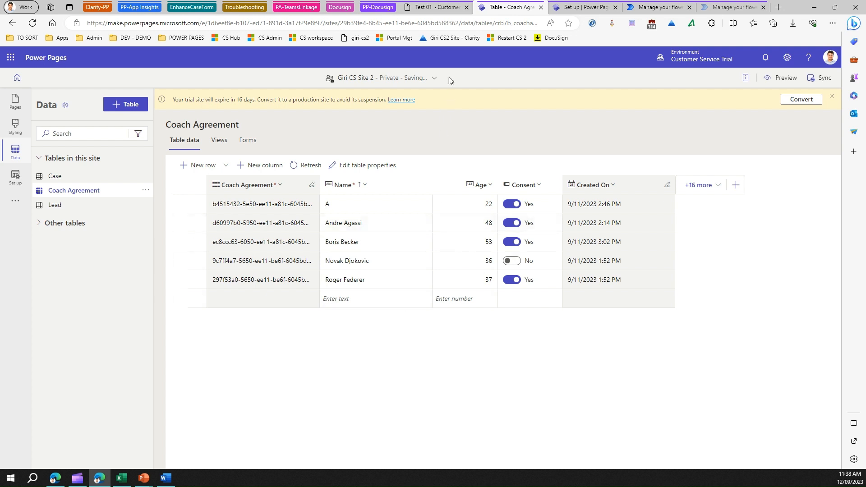
click(573, 7)
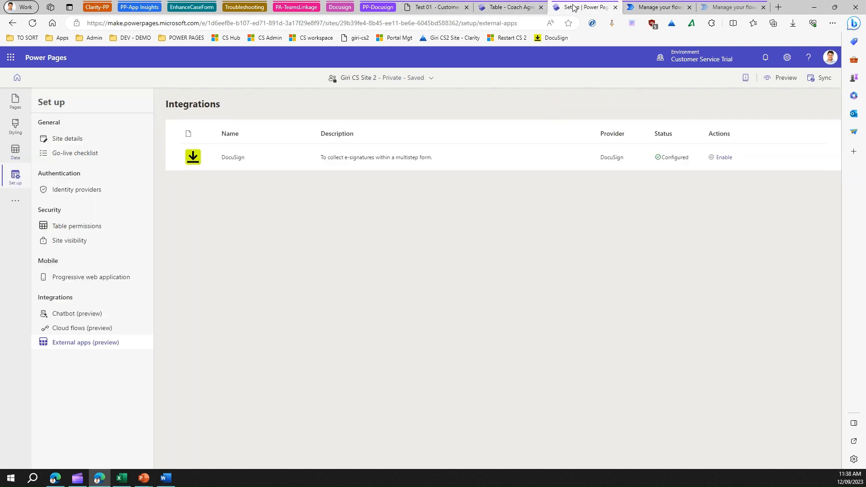
click(504, 7)
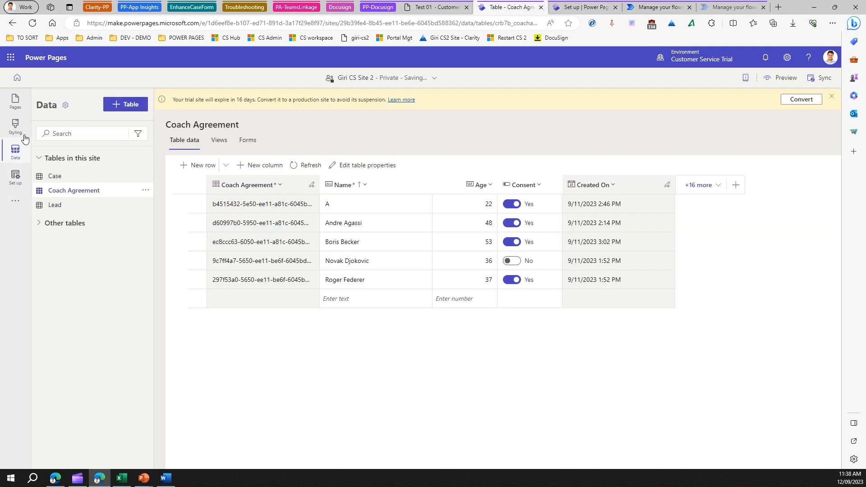
click(15, 107)
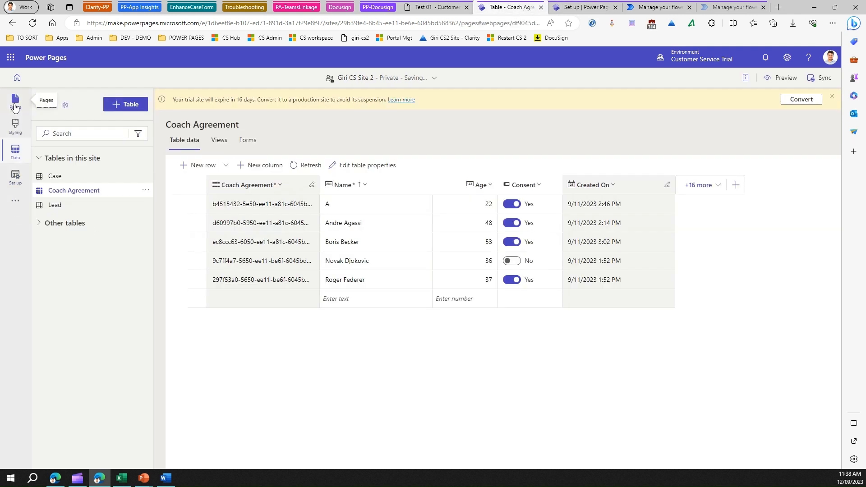
click(14, 103)
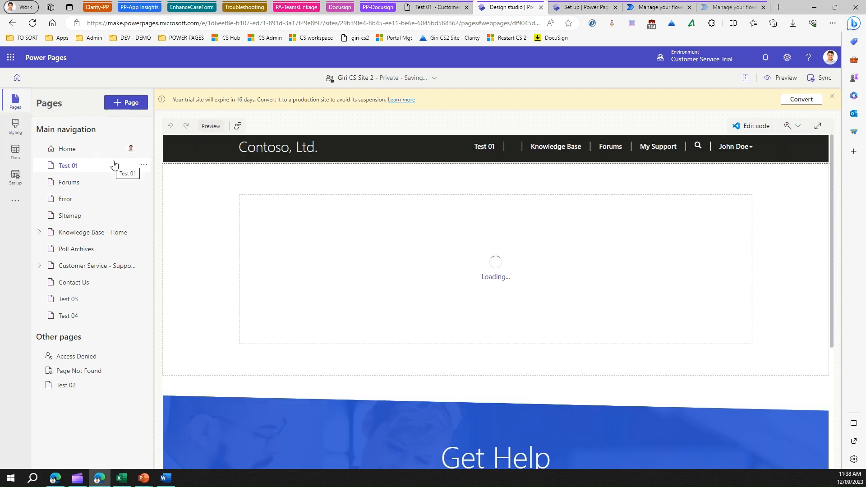
click(83, 300)
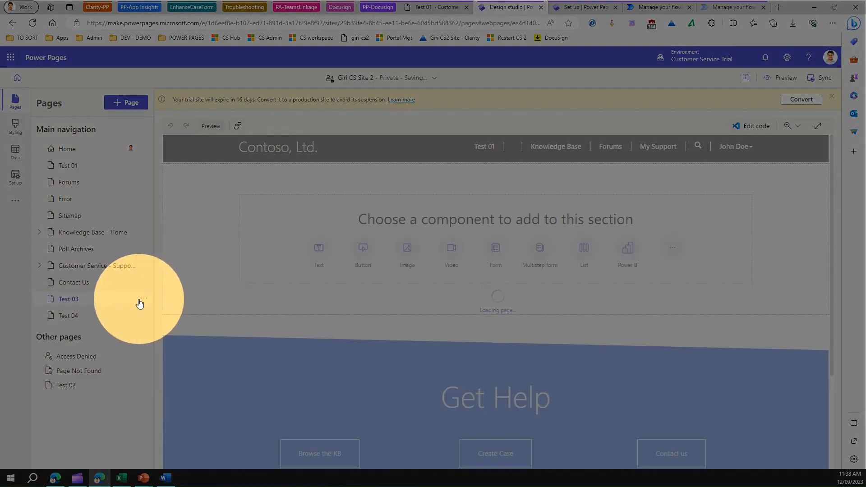
Step: Add a multistep form component to the empty section of Test 03 without choosing a form for it
click(143, 300)
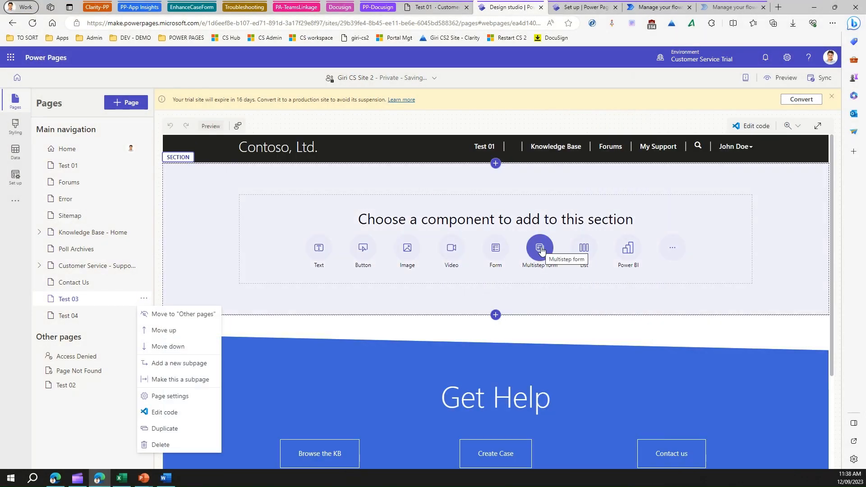
click(541, 251)
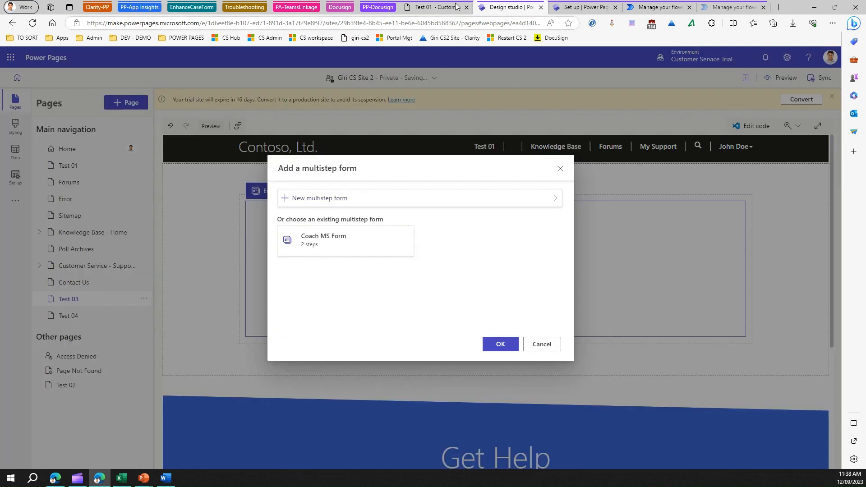
click(442, 7)
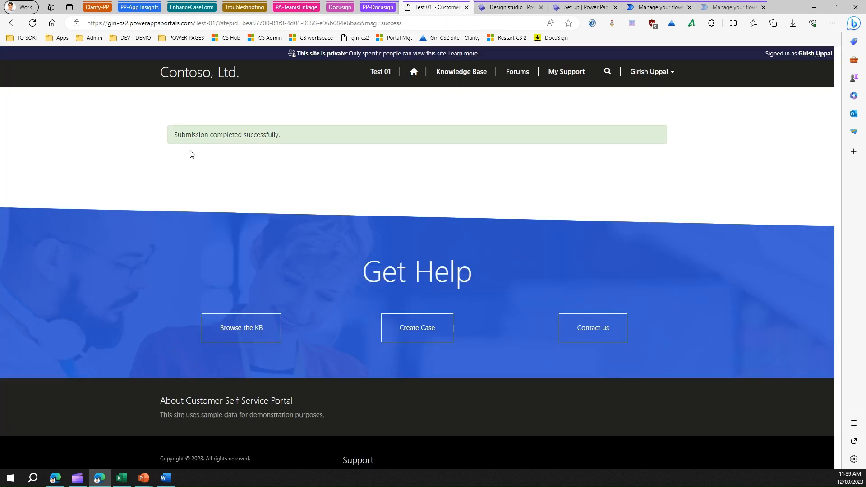
click(514, 7)
click(536, 344)
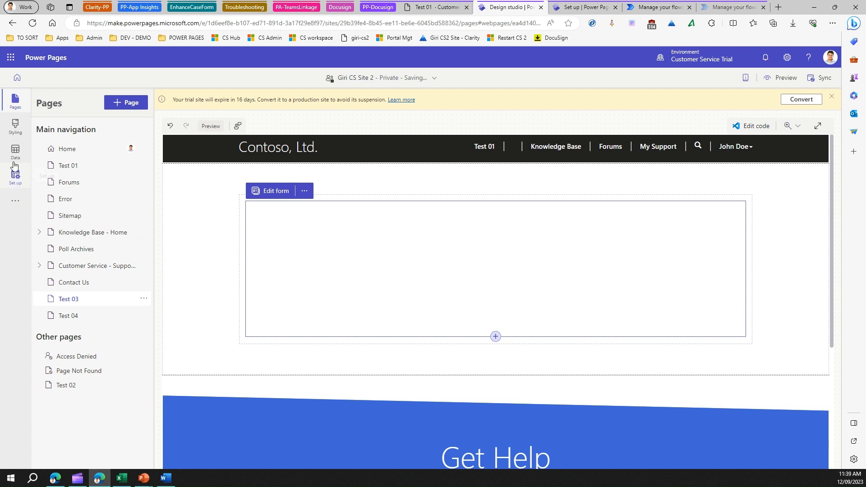
Step: Examine the forms defined for the Coach Agreement table in the Data workspace
click(15, 176)
click(14, 153)
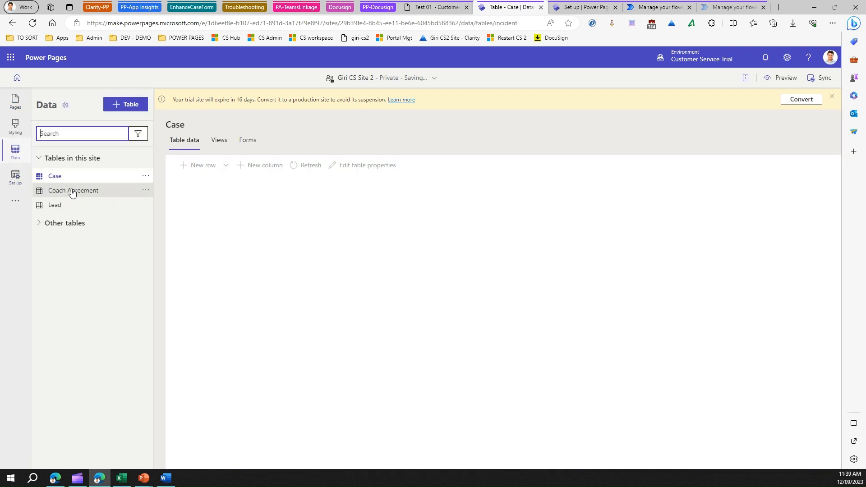
click(119, 191)
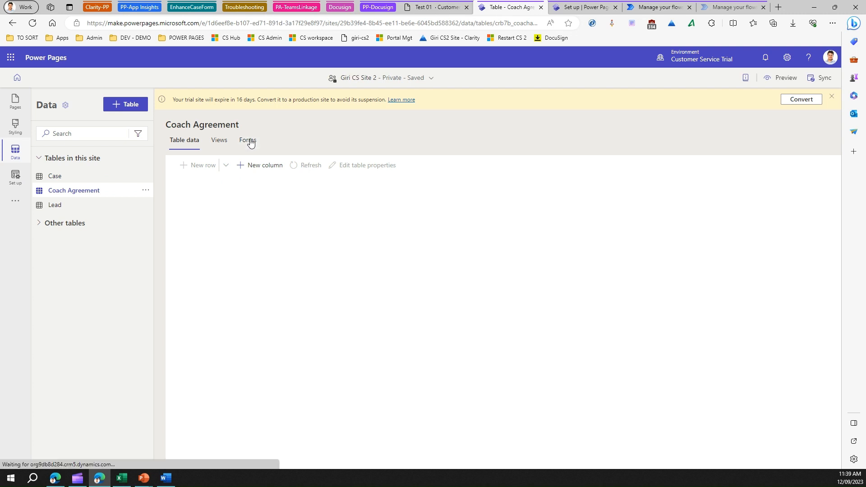
click(249, 141)
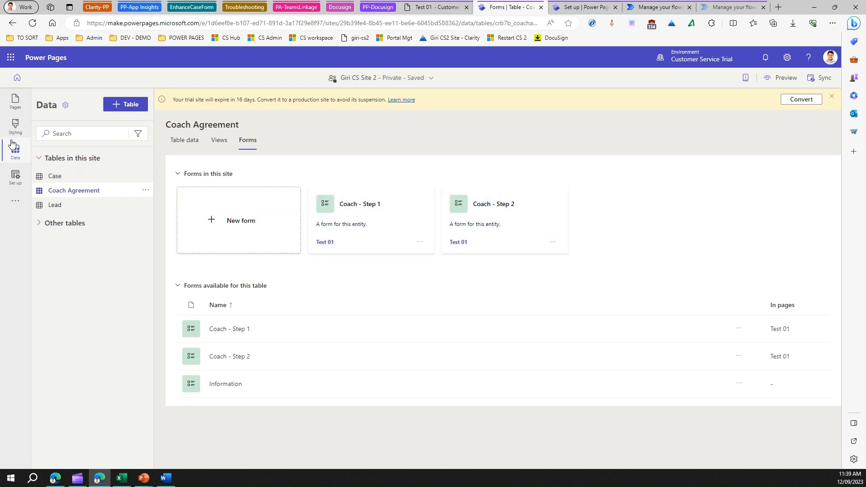
Step: Return to the Test 03 page in the Pages workspace and assign the existing Coach MS Form to its multistep form component
click(14, 109)
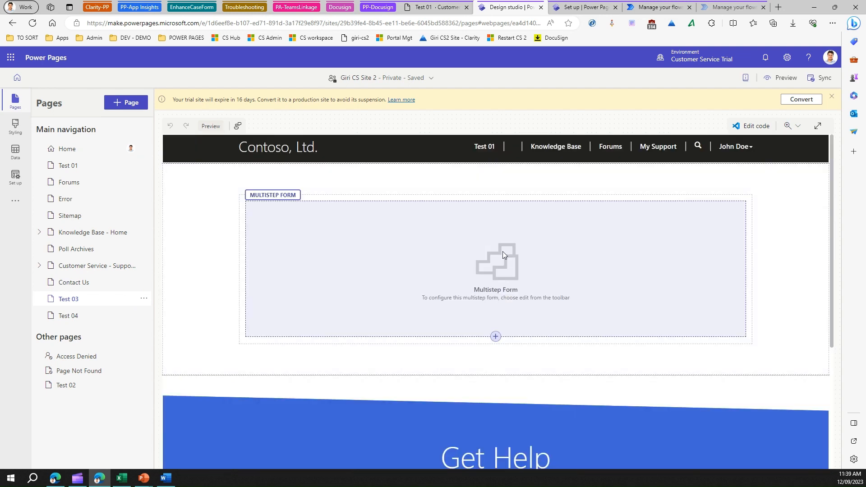
click(504, 295)
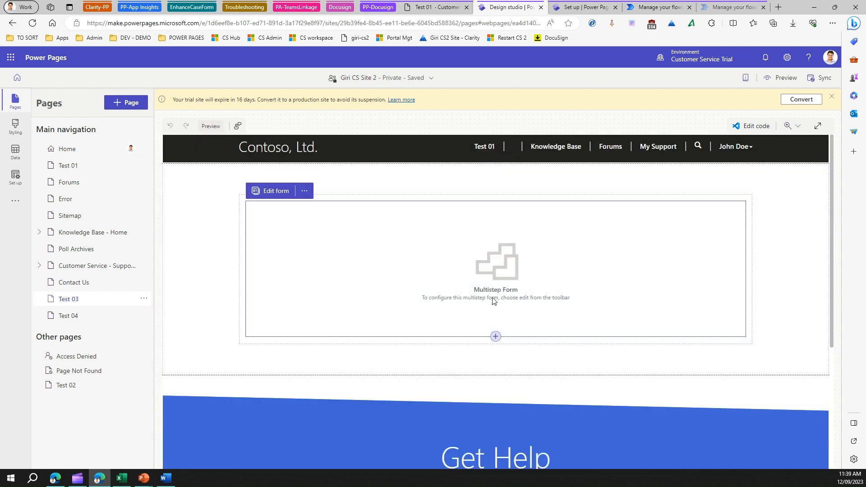
click(269, 194)
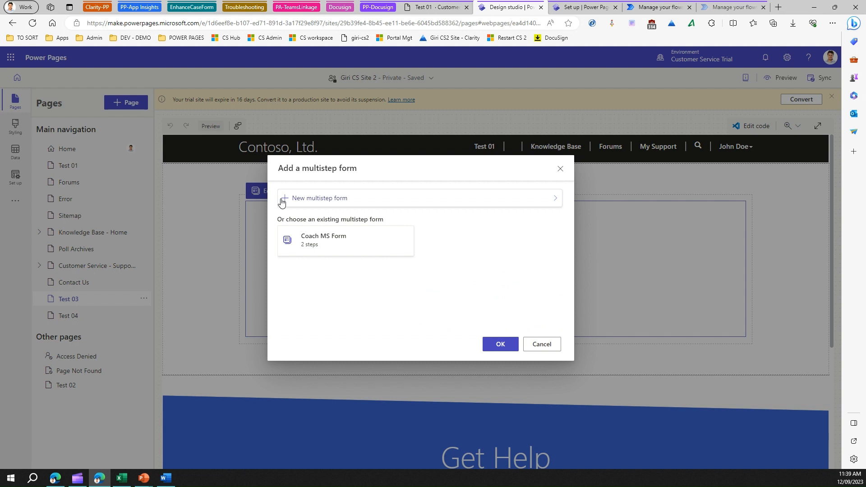
click(325, 241)
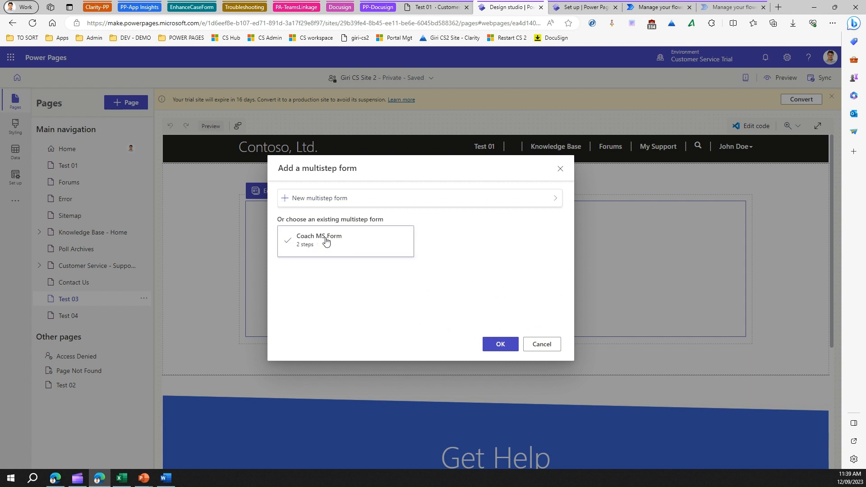
click(501, 344)
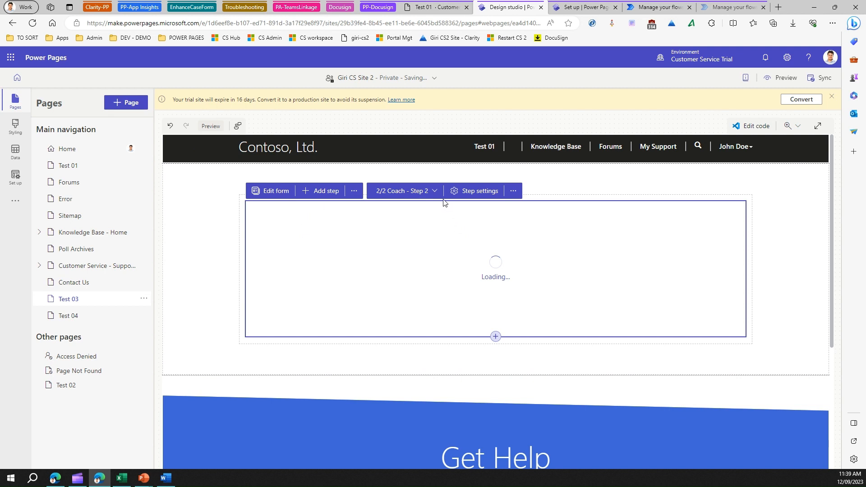
Step: Switch to DocuSign eSignature and open the list of templates
click(340, 8)
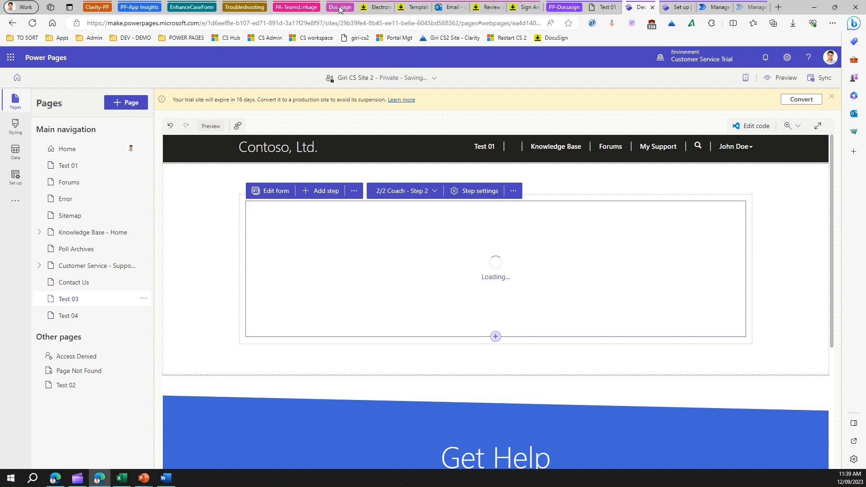
click(377, 7)
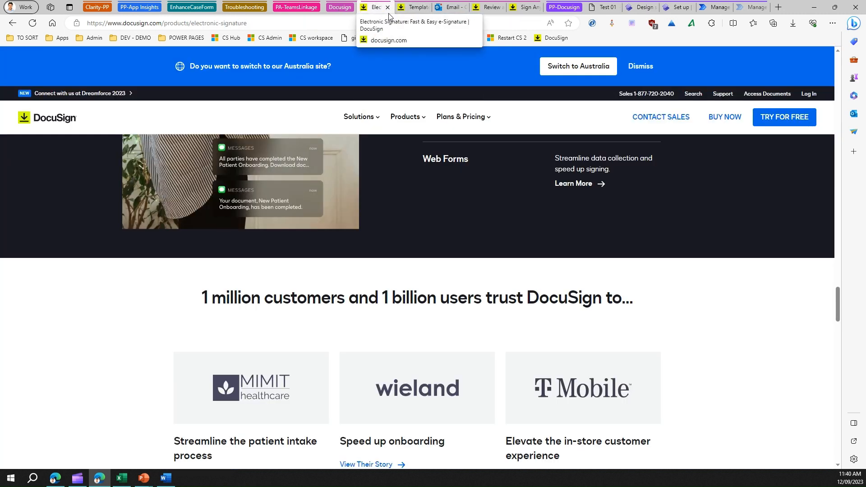
click(411, 8)
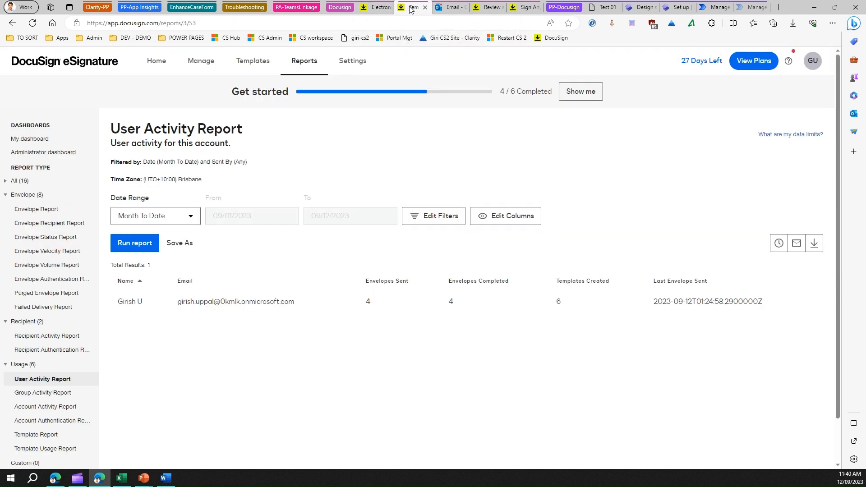
click(256, 60)
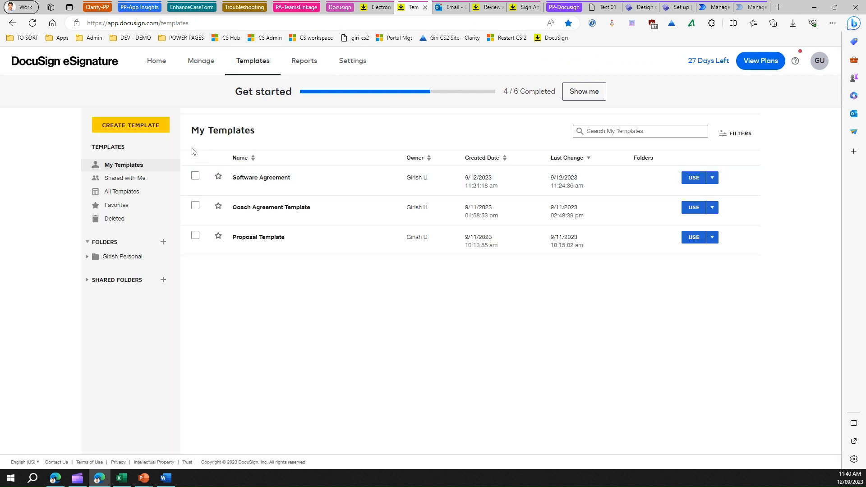
Step: Start a new DocuSign template and enter Role Admin as the recipient's role
click(148, 125)
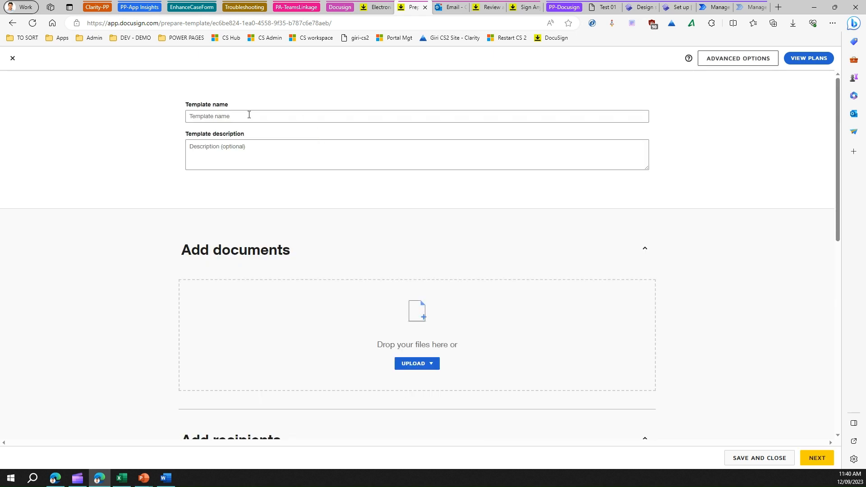
click(239, 116)
click(239, 155)
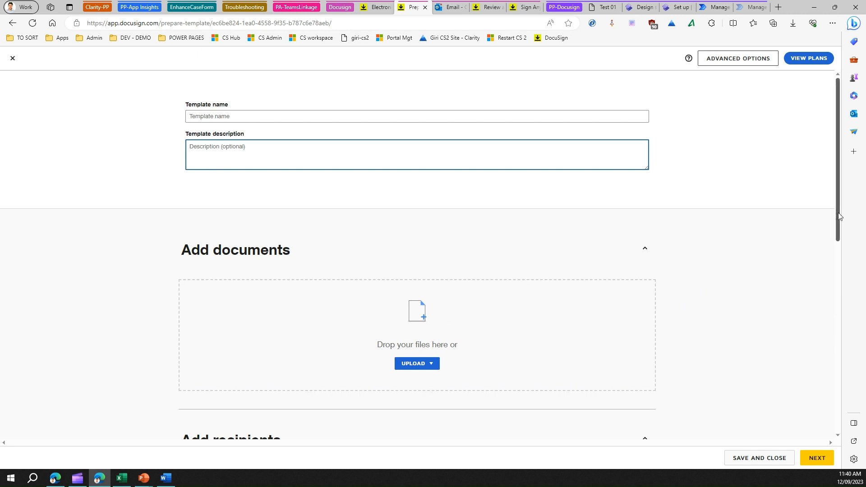
drag(838, 213, 850, 347)
scroll(794, 322, down, 1)
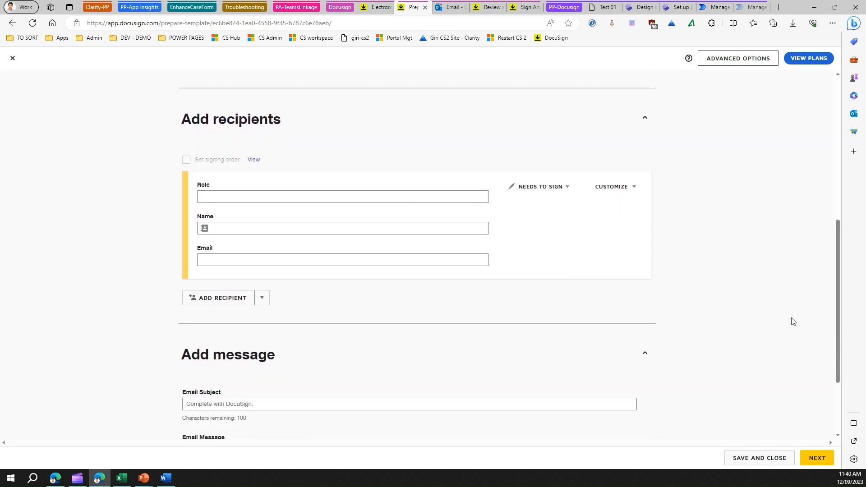
click(250, 198)
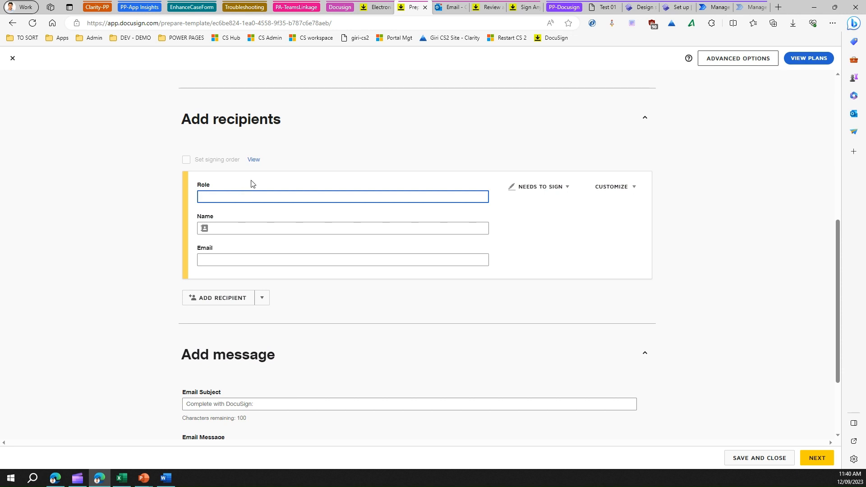
text(Role Admin)
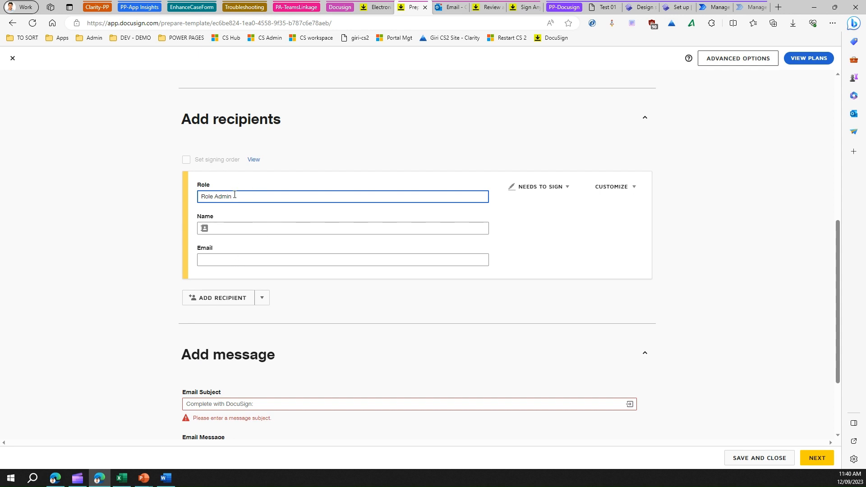
Step: Look over the email subject and message fields and close the new template without naming it
click(265, 408)
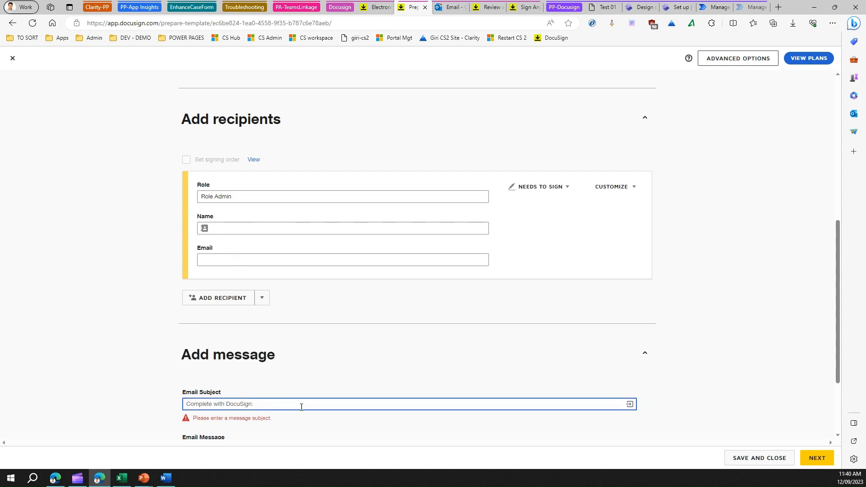
scroll(267, 399, down, 2)
click(216, 350)
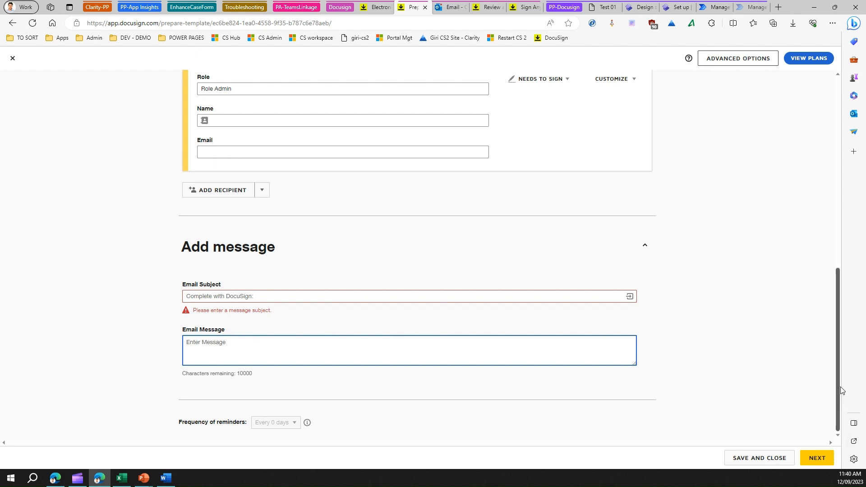
drag(839, 386, 842, 185)
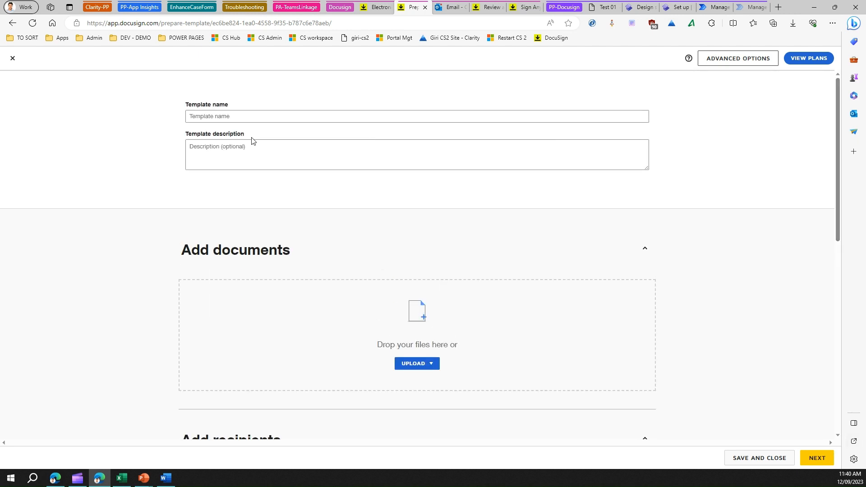
click(15, 57)
click(389, 165)
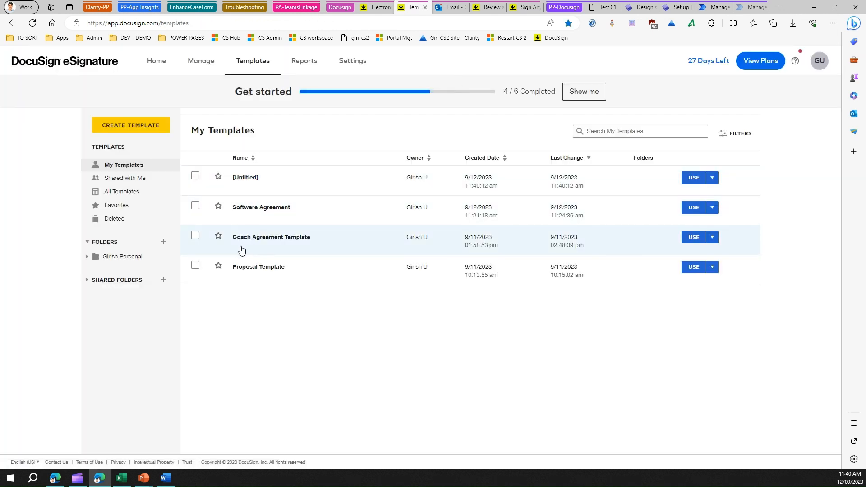
Step: Open the Coach Agreement Template and view its name and template ID
click(195, 236)
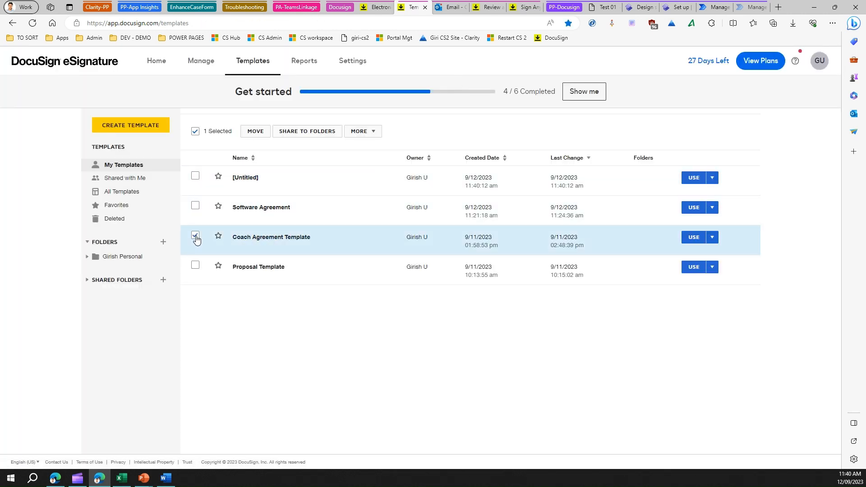
click(264, 239)
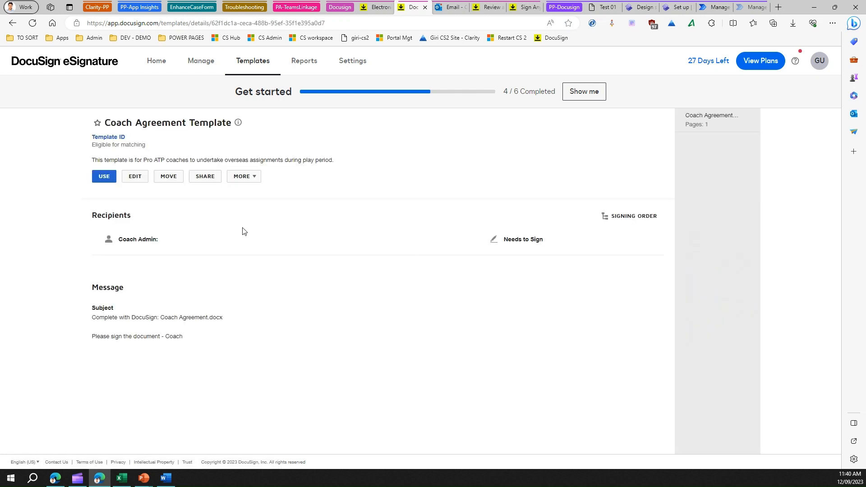
drag(106, 122, 232, 120)
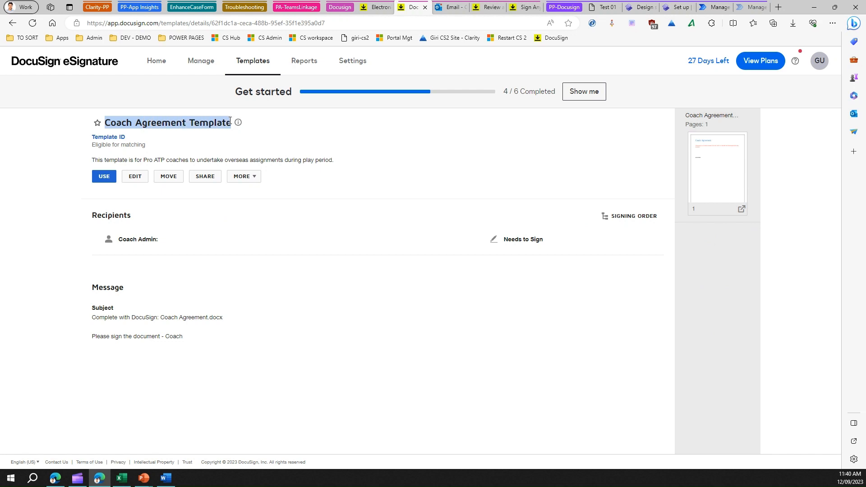
click(103, 140)
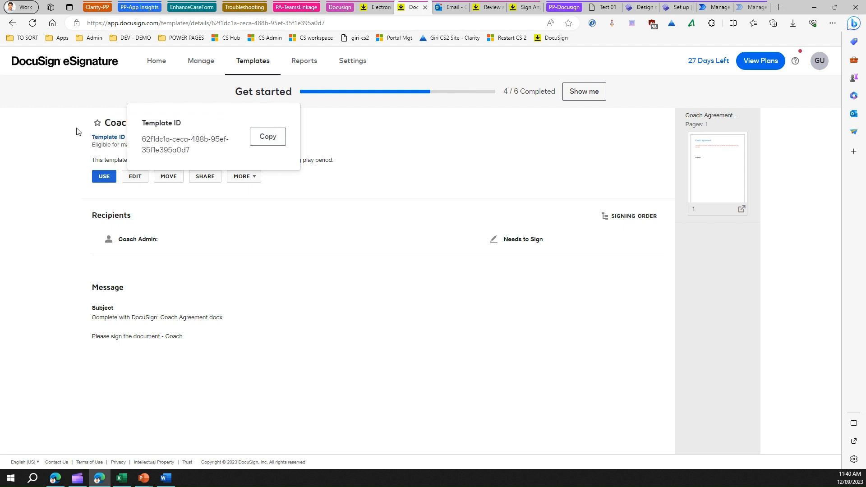
click(62, 138)
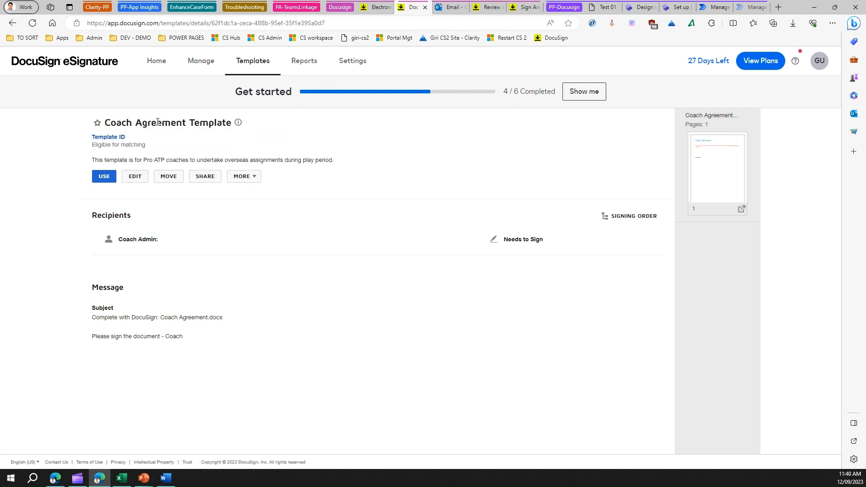
Step: Open the Coach Agreement Template for editing and examine its document and recipient role
click(135, 176)
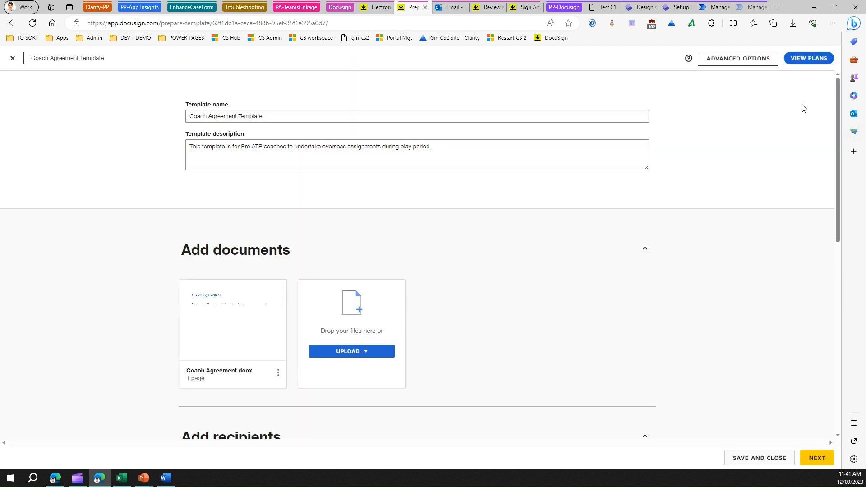
drag(841, 169, 842, 293)
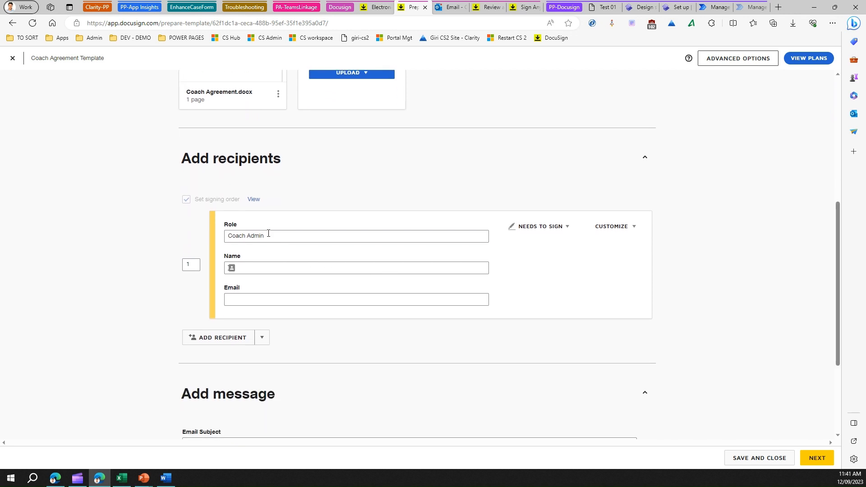
drag(269, 233, 225, 233)
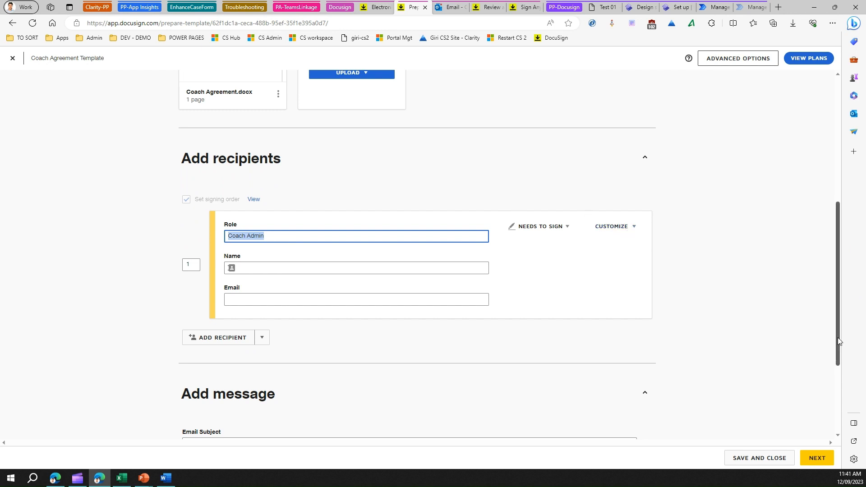
drag(839, 341, 818, 159)
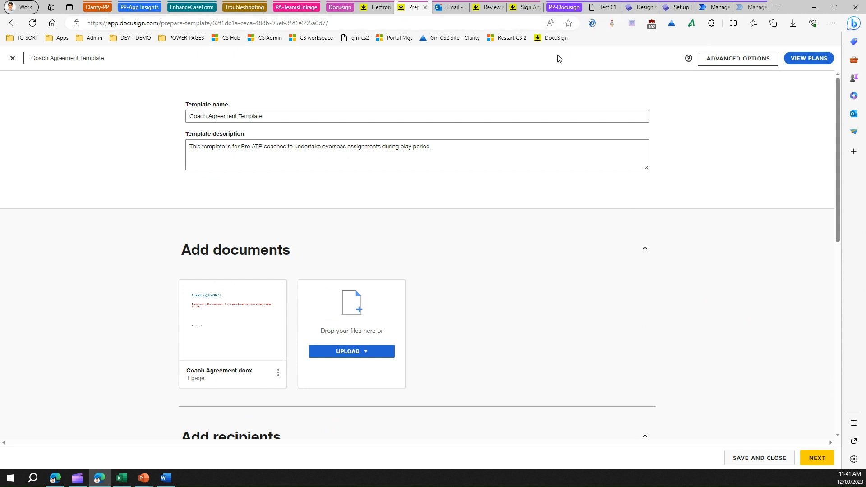
Step: Switch to the Power Pages Set up workspace showing the DocuSign external app integration
click(336, 9)
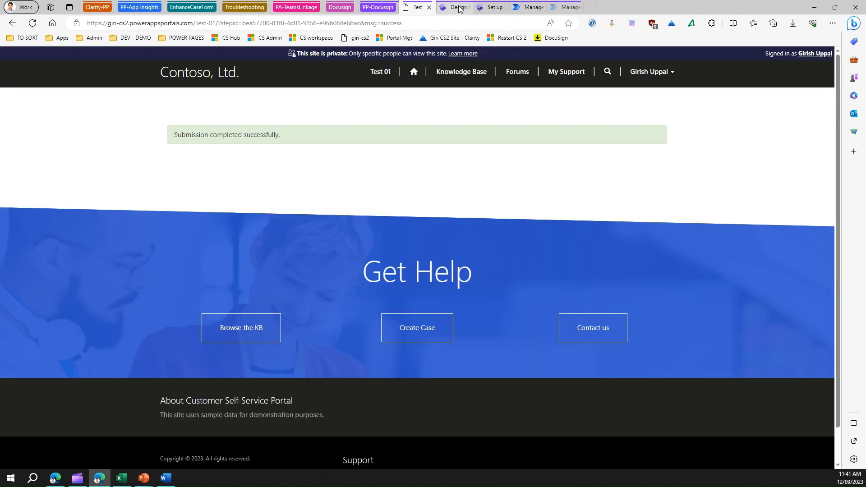
click(486, 7)
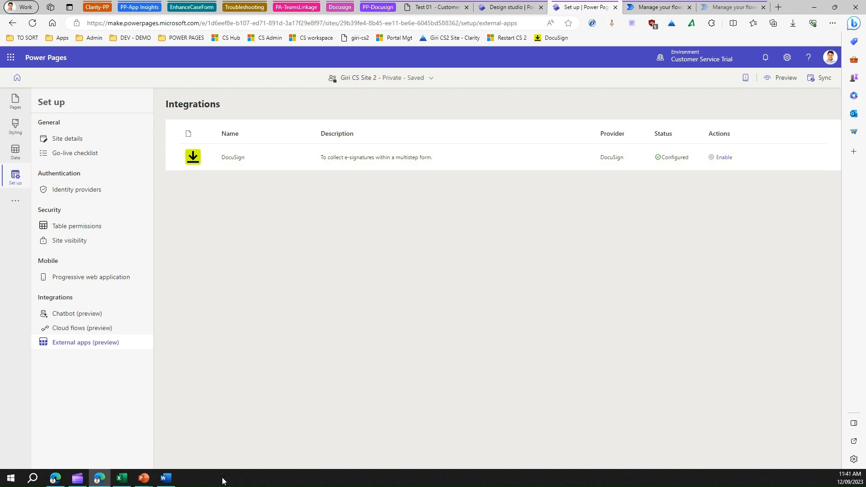
Step: Review the Configure and Install DocuSign section of Blog 2023.docx in Word and return to the Power Pages integrations
click(166, 479)
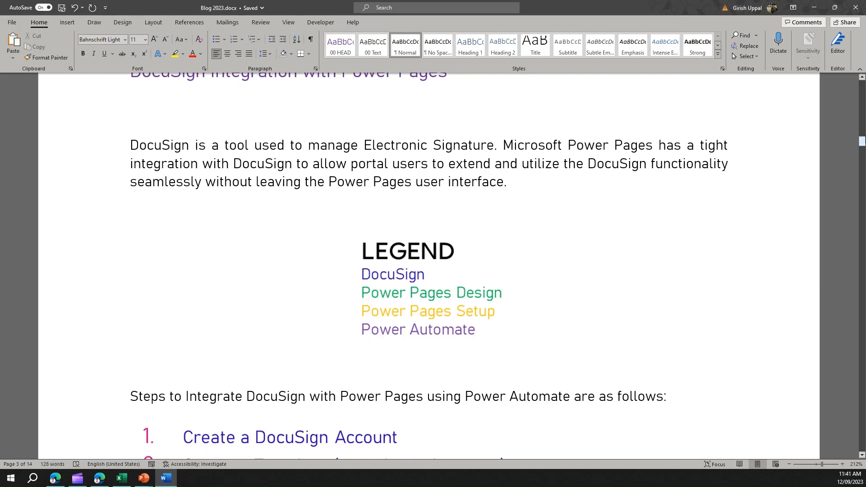
drag(863, 140, 862, 224)
mouse_move(865, 233)
mouse_down()
mouse_move(865, 241)
mouse_move(865, 226)
mouse_up()
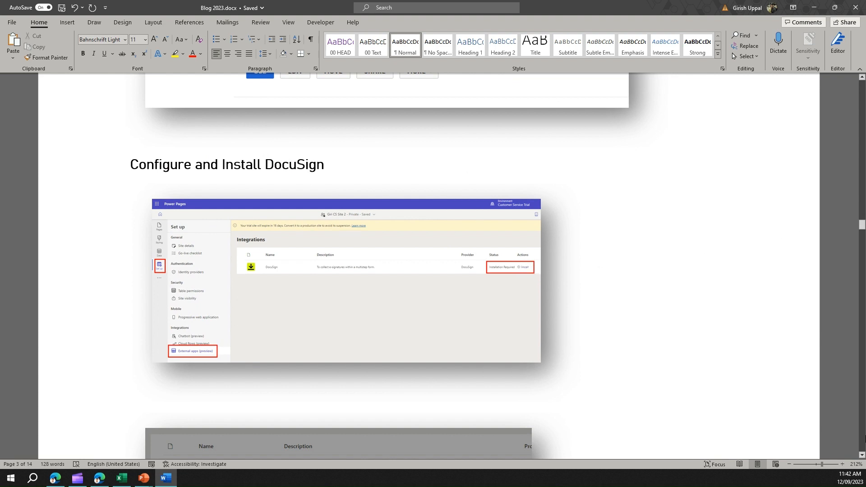
click(862, 455)
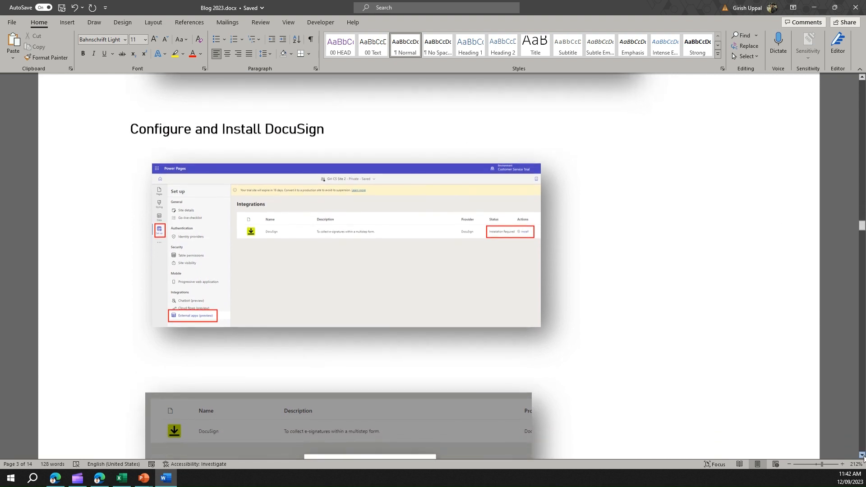
drag(862, 455, 862, 456)
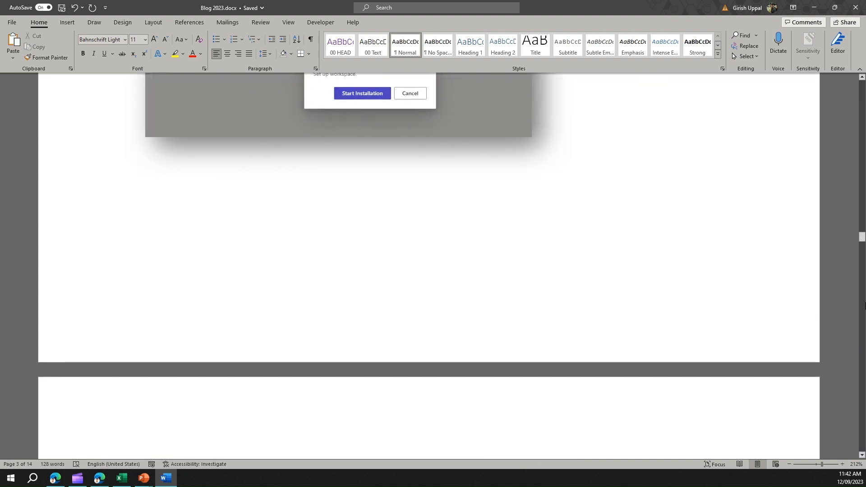
drag(863, 240, 863, 246)
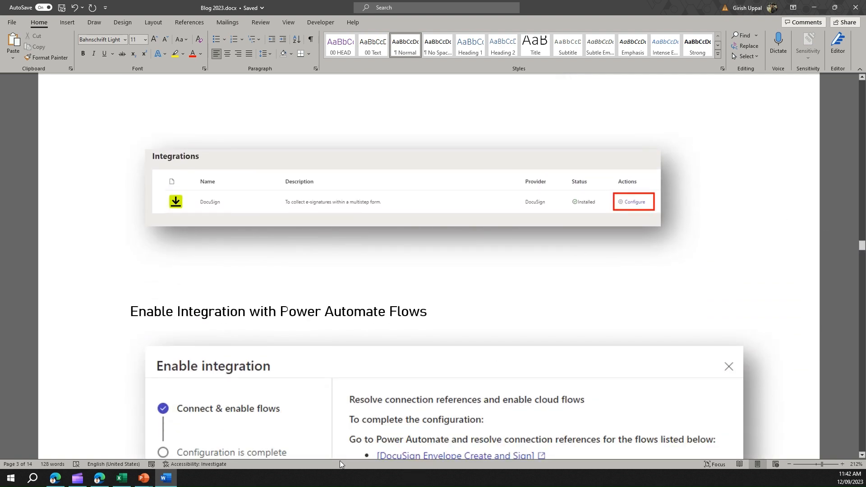
click(95, 482)
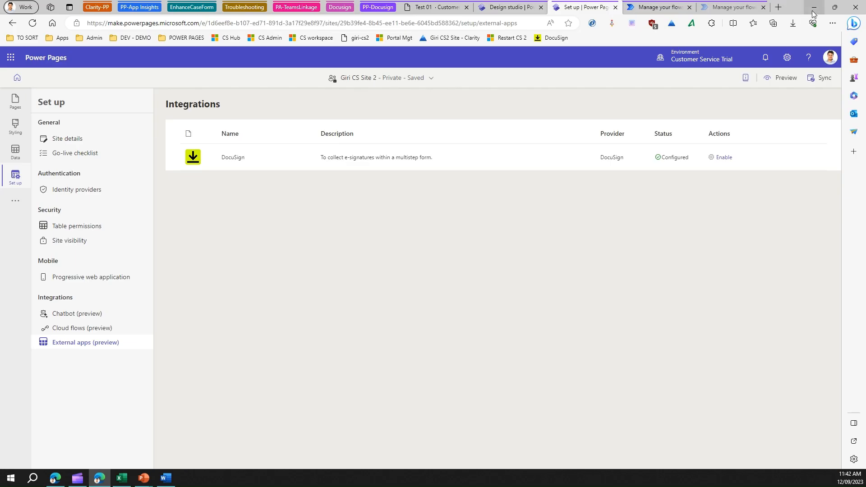
Step: Review the Enable Integration with Power Automate Flows section of Blog 2023.docx in Word and return to the browser
click(166, 478)
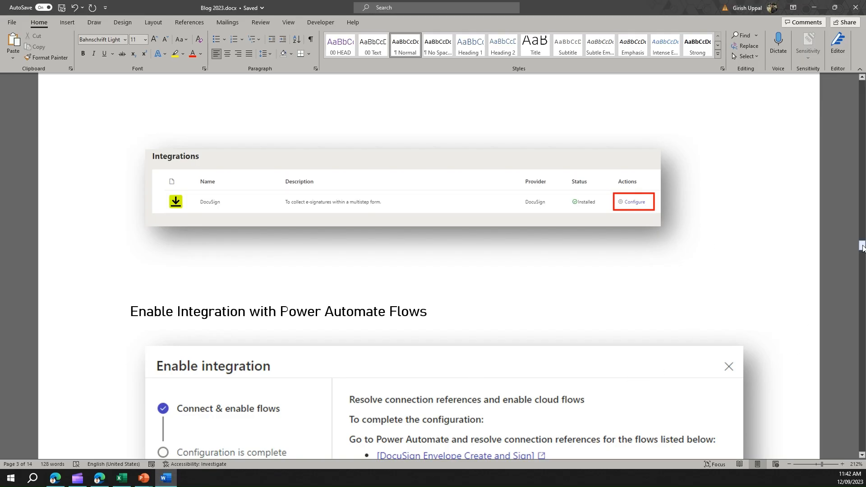
drag(862, 247, 862, 251)
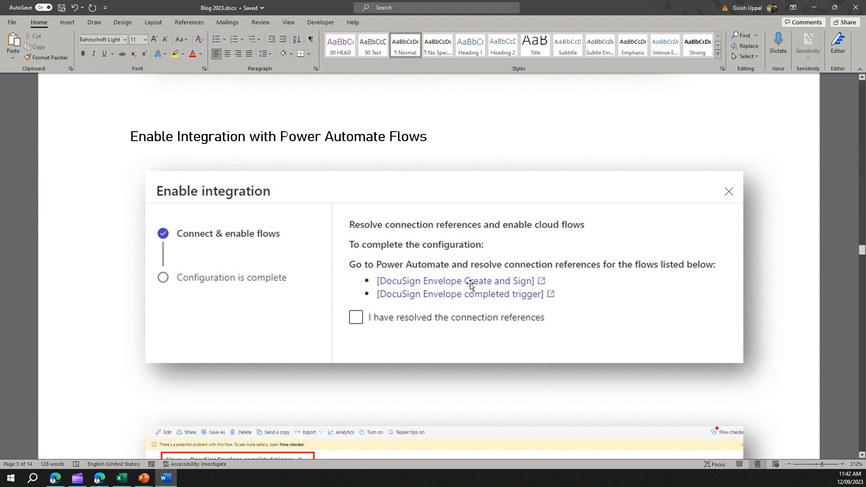
click(99, 478)
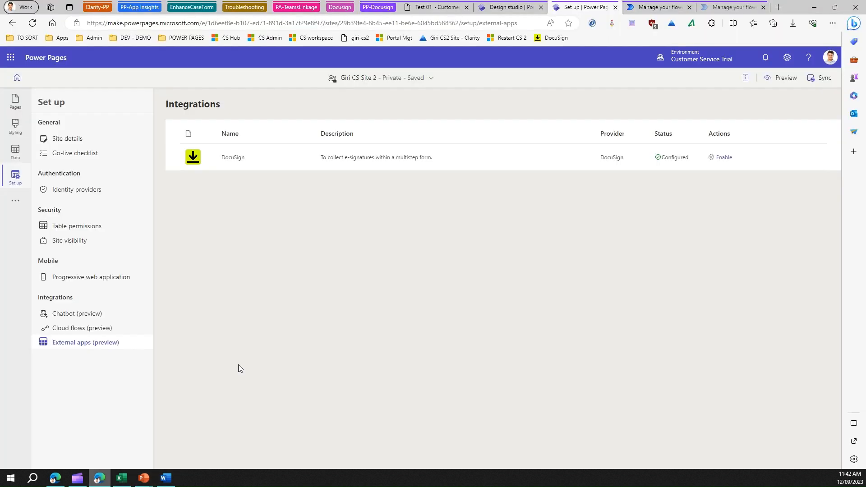
Step: Switch to Power Automate and open the DocuSign Envelope completed trigger flow for editing
click(648, 8)
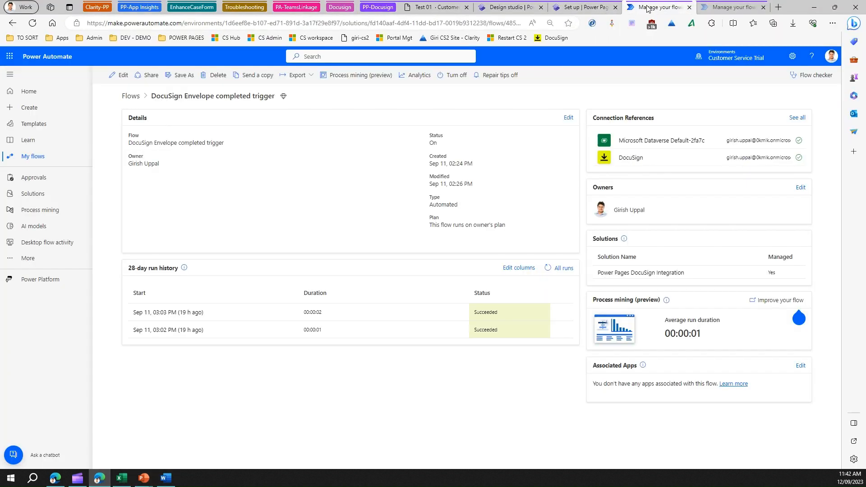
click(130, 96)
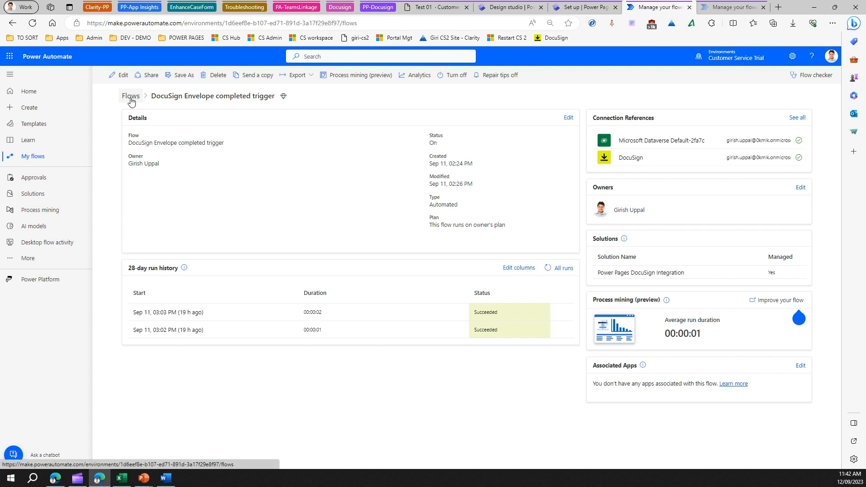
click(701, 8)
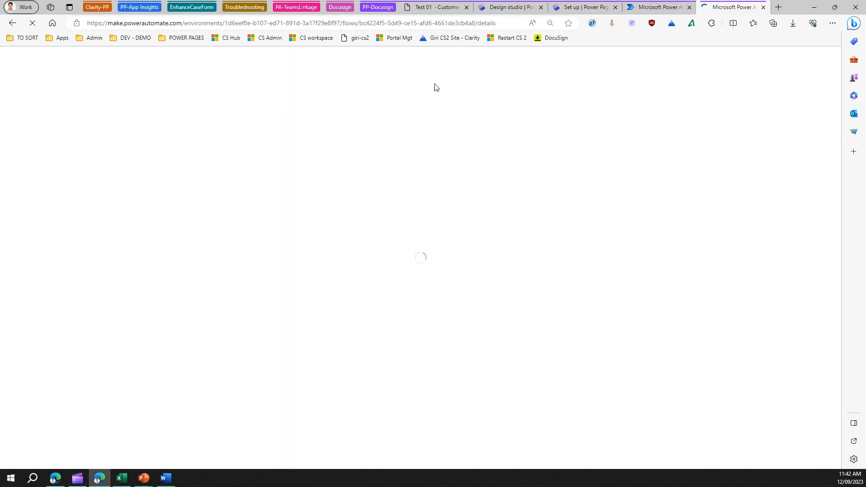
click(664, 7)
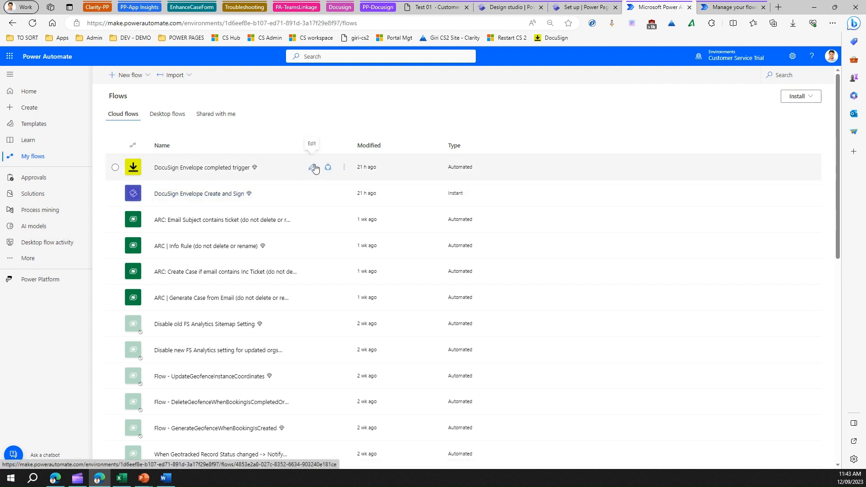
click(313, 168)
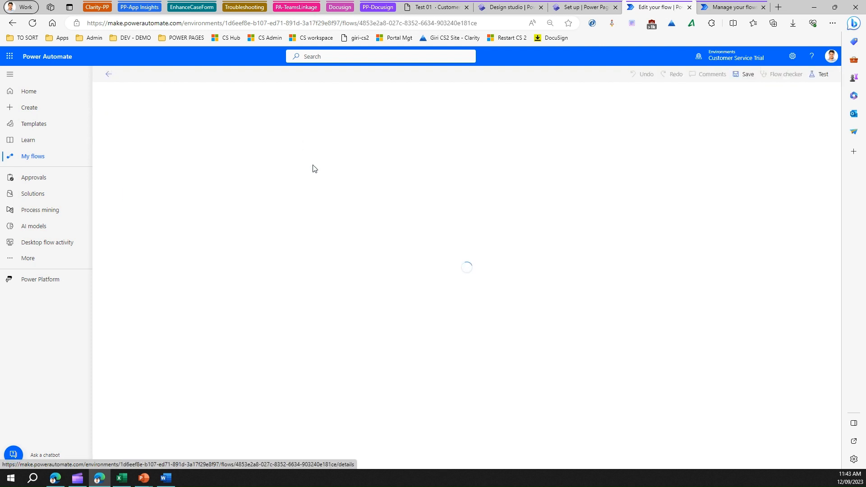
Step: Open the DocuSign Envelope Create and Sign flow for editing and view its actions alongside the completed trigger flow
click(712, 10)
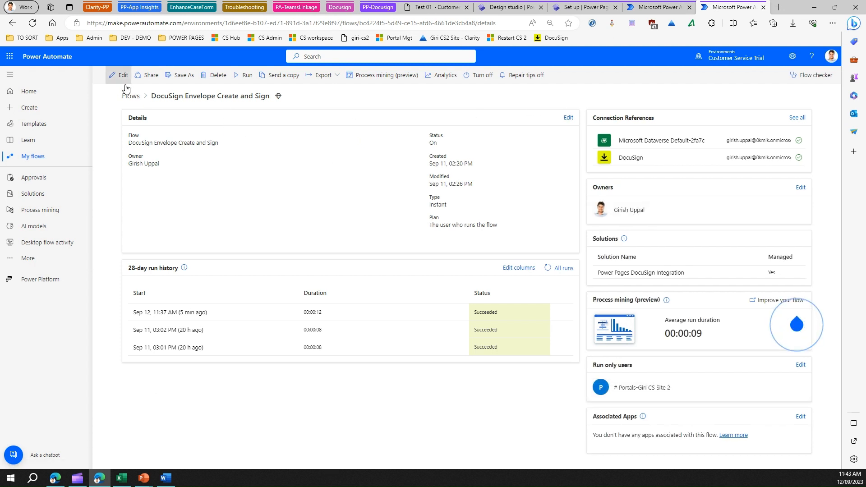
click(659, 9)
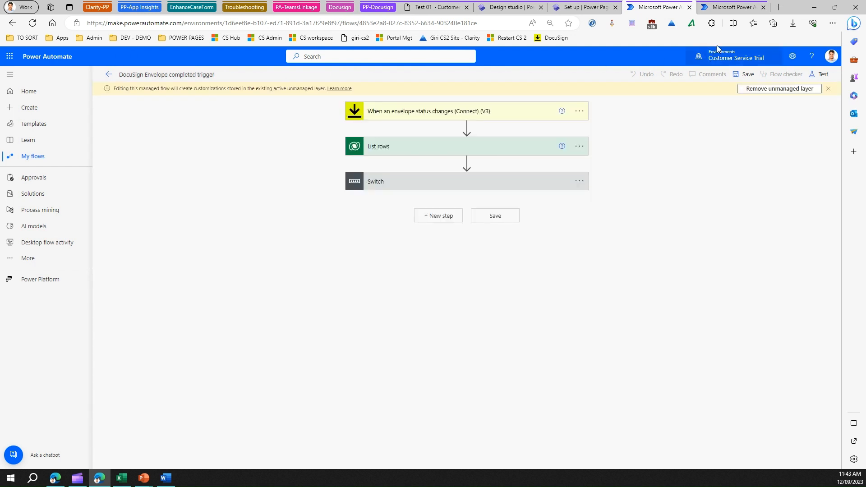
click(726, 10)
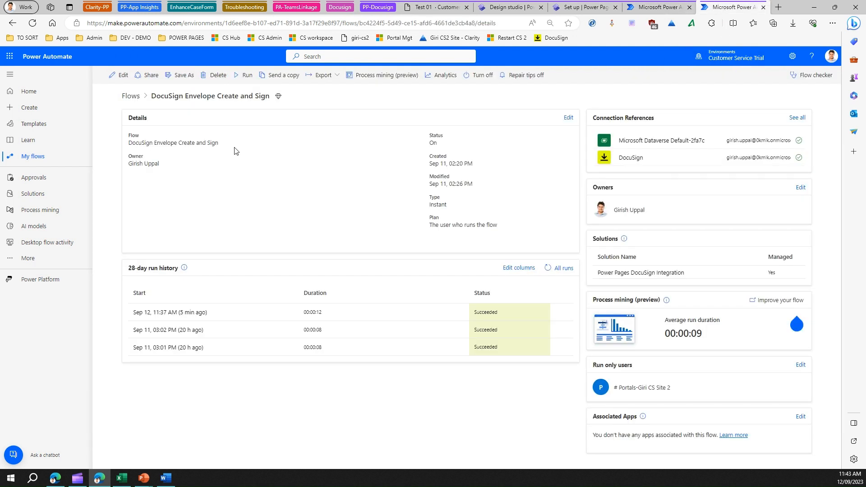
click(120, 75)
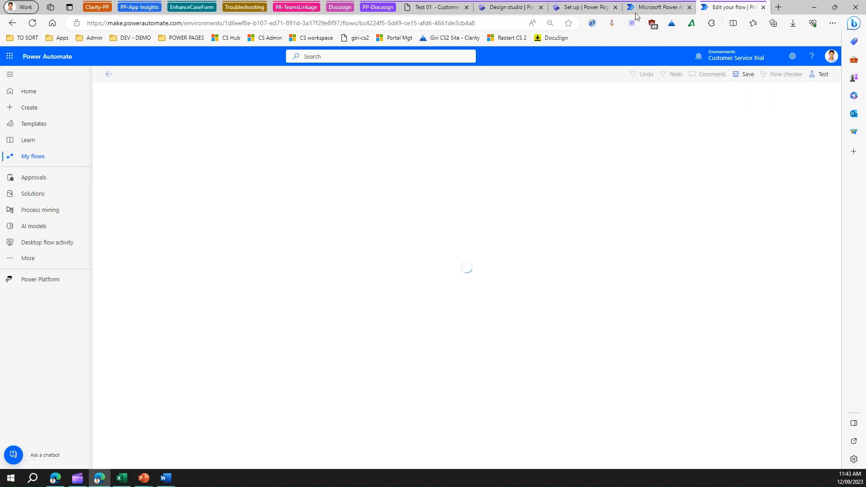
click(652, 7)
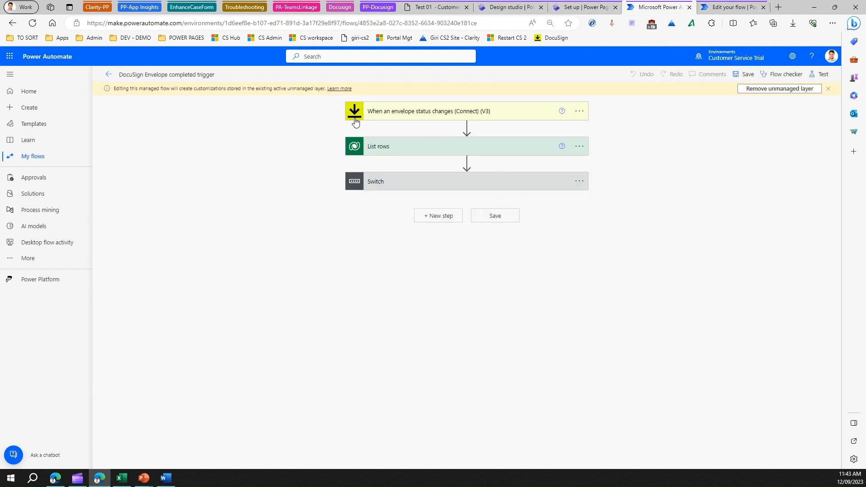
click(728, 8)
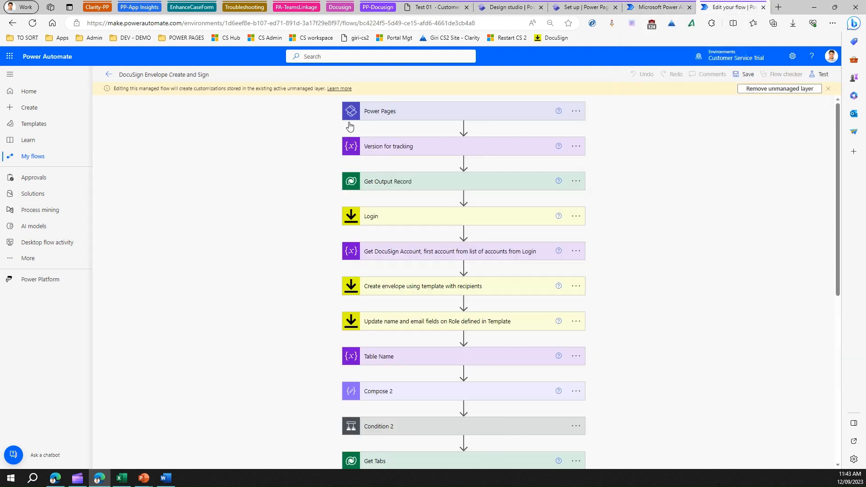
Step: Expand the envelope status change trigger in the DocuSign Envelope completed trigger flow and view its account choices
click(643, 7)
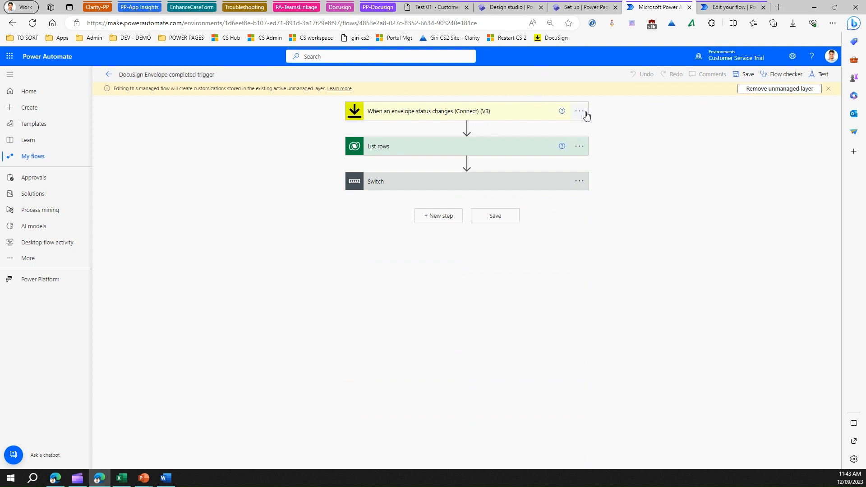
click(534, 116)
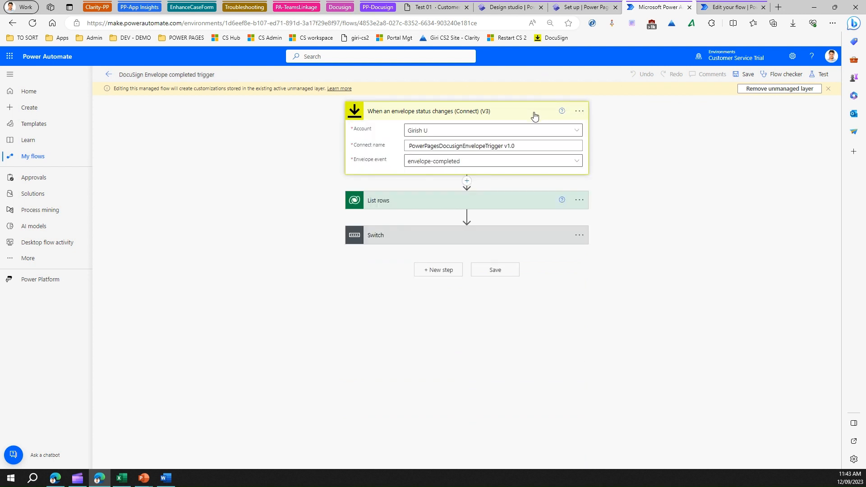
click(579, 132)
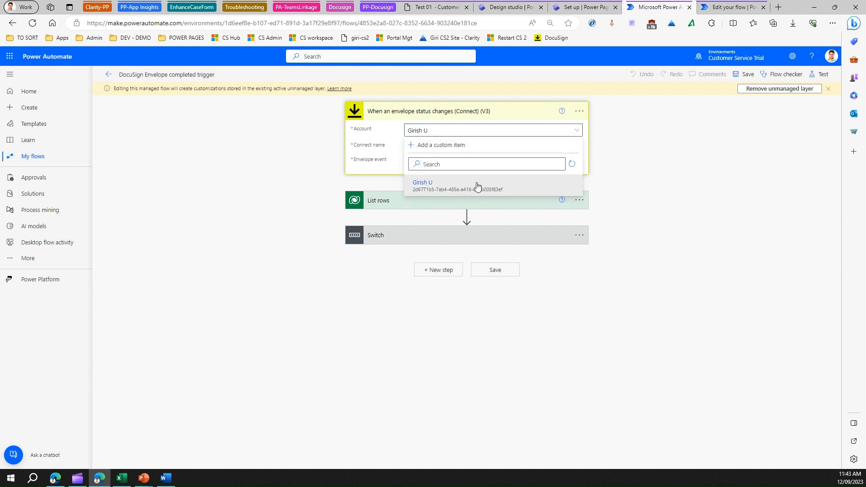
click(679, 191)
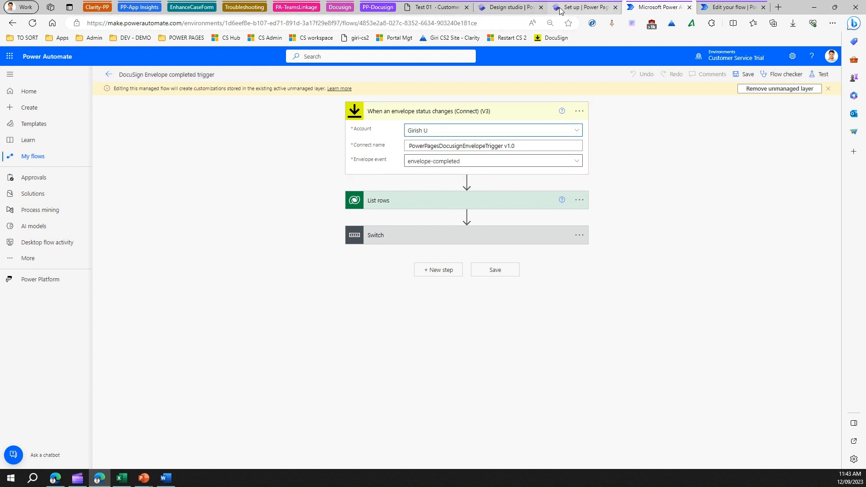
Step: Review Blog 2023.docx in Word down to the multistep form instructions and return to the browser
click(165, 478)
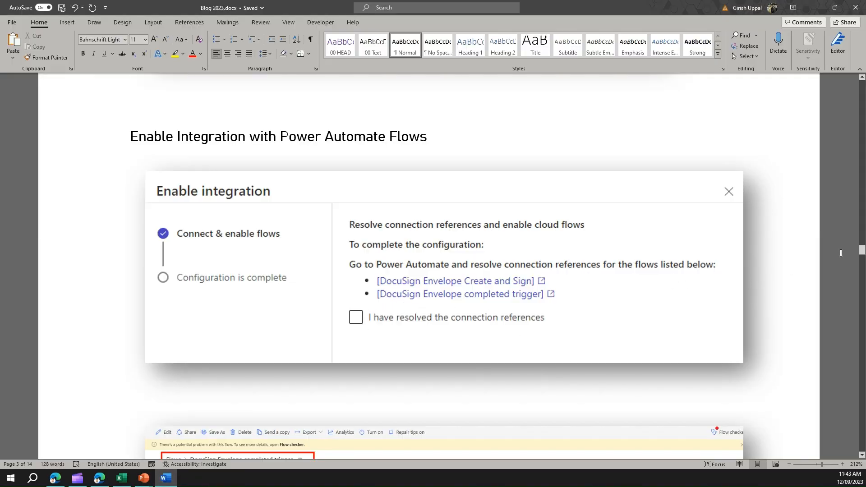
drag(862, 251, 864, 322)
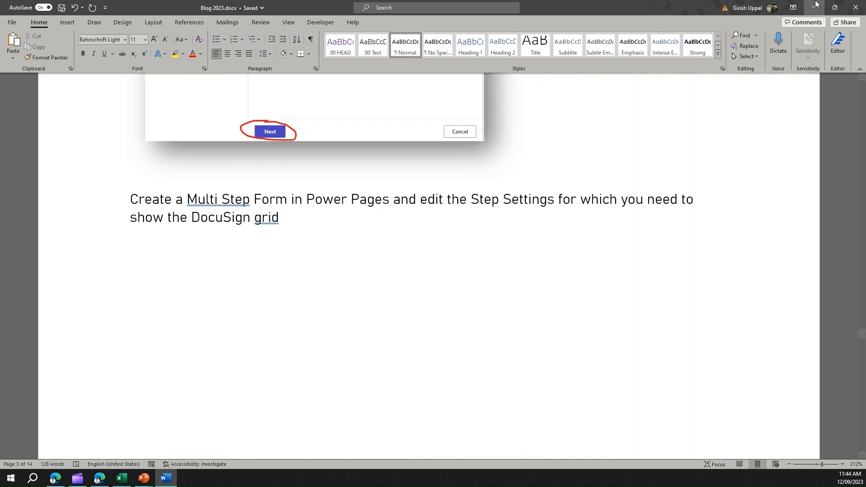
click(814, 4)
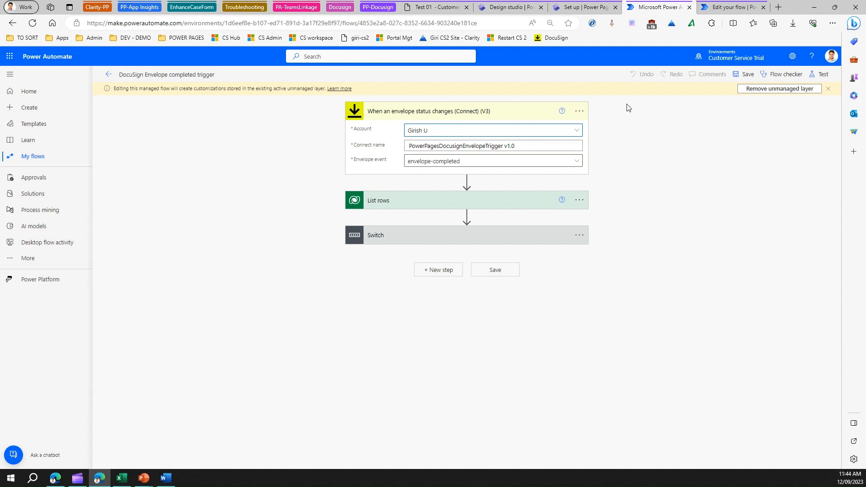
Step: Switch to the Power Pages Set up workspace and view the cloud flows added to the site
click(584, 8)
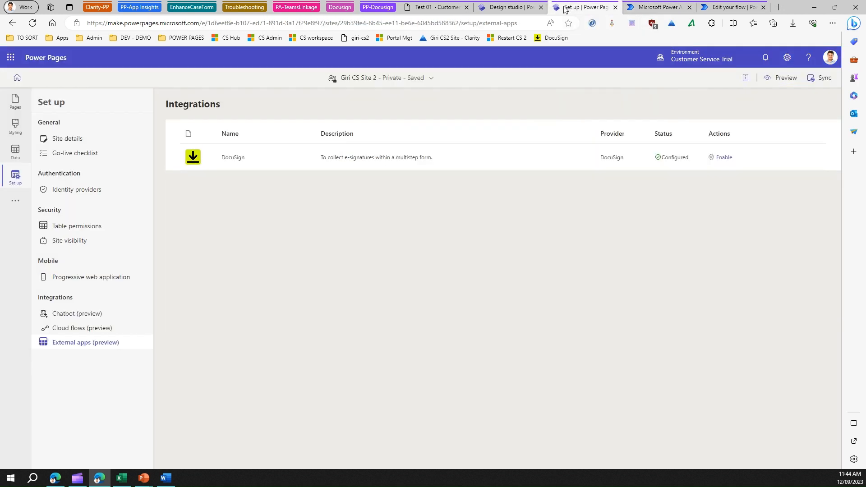
click(90, 329)
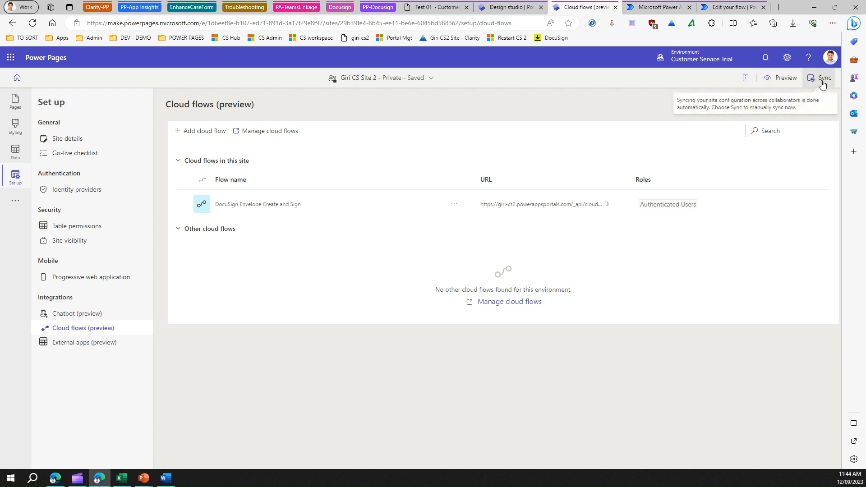
Step: View Coach Step 1 and Coach - Step 2 of the multistep form on the Test 03 page in the design studio
click(503, 9)
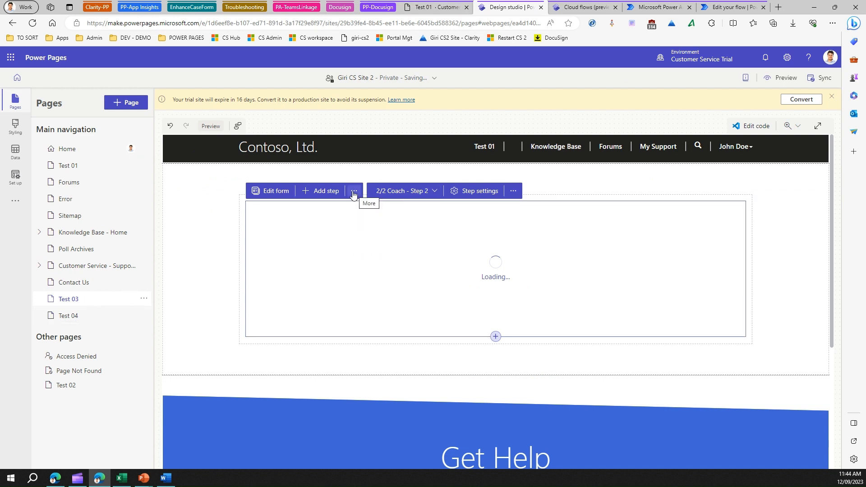
click(417, 191)
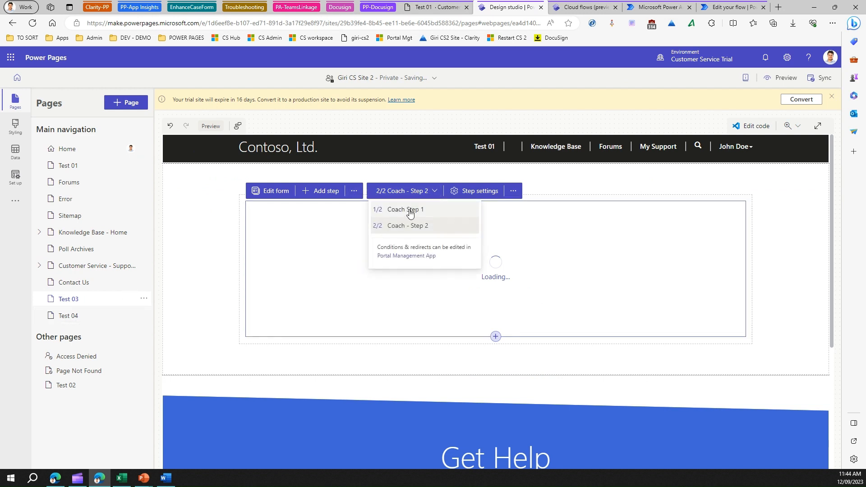
click(411, 209)
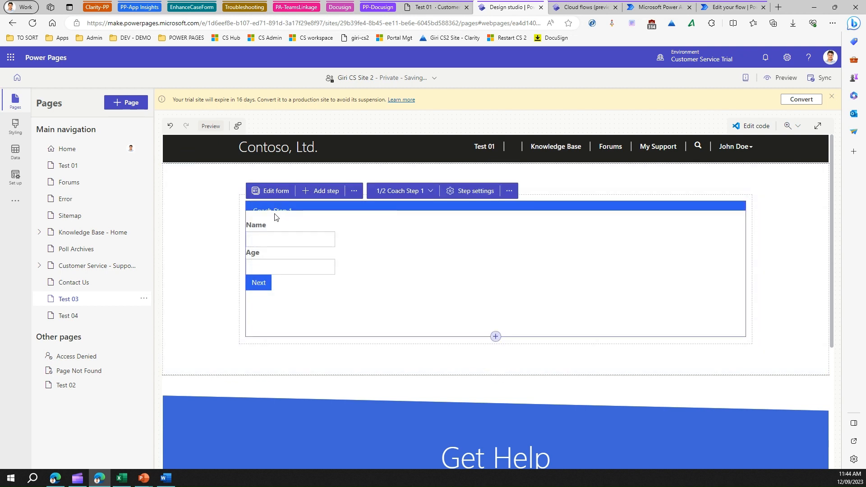
click(404, 191)
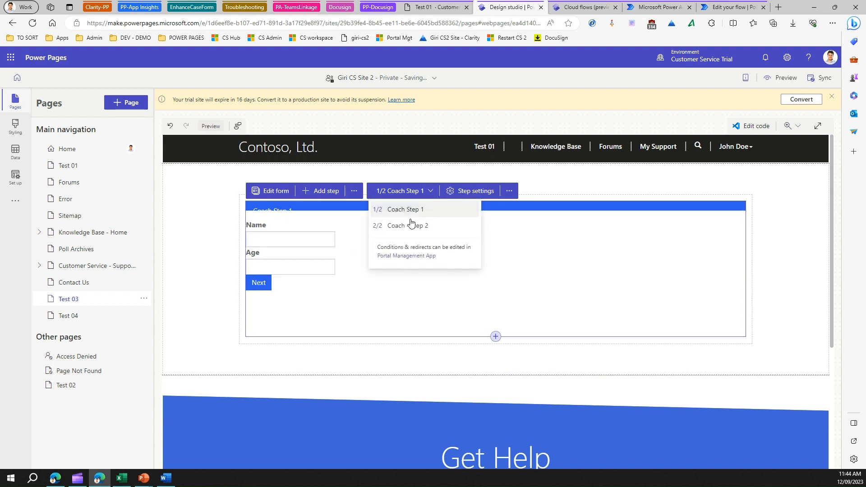
click(405, 225)
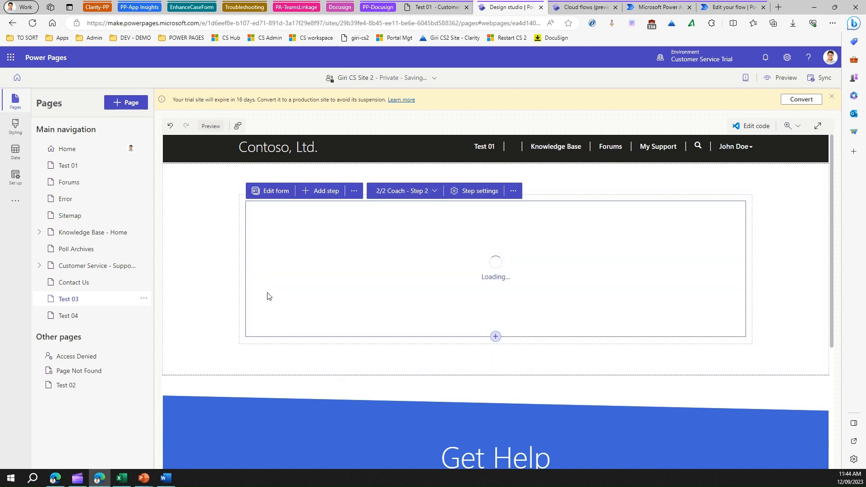
Step: Open the integration settings of Coach - Step 2 and list the DocuSign templates available for e-signature
click(475, 192)
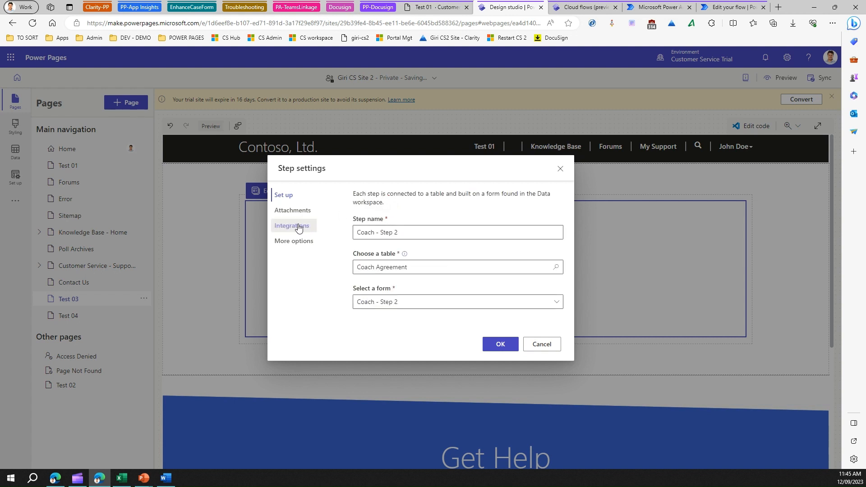
click(301, 228)
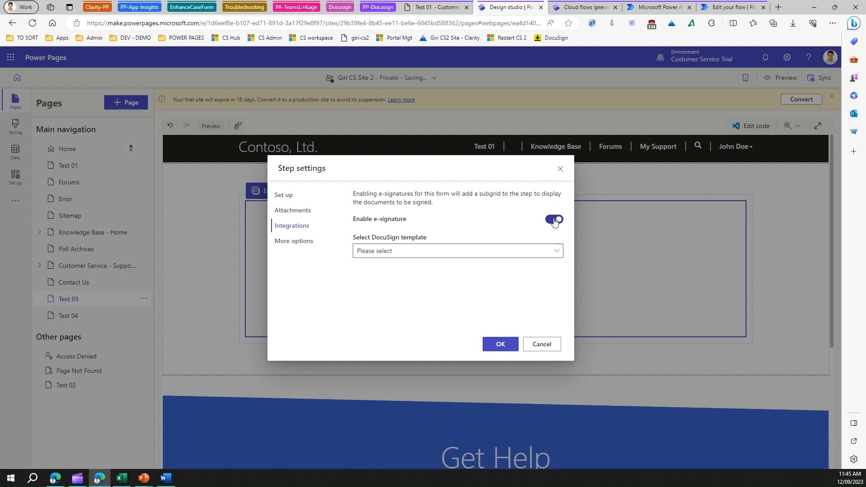
click(534, 251)
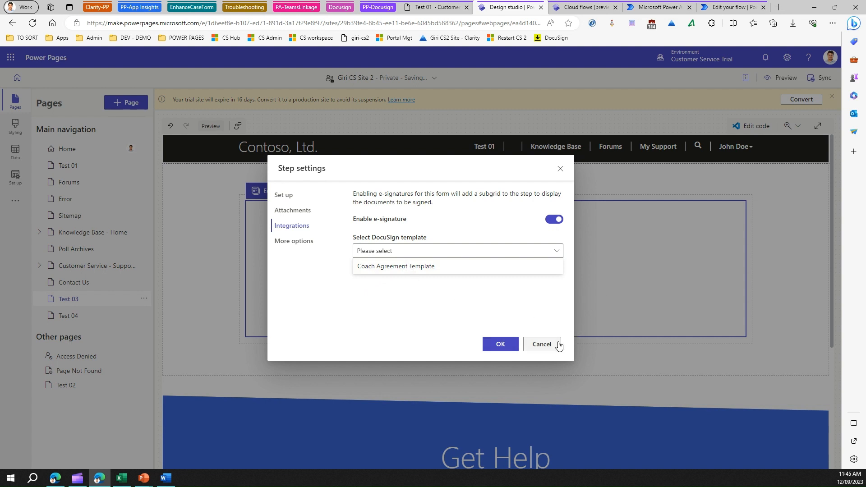
Step: Start a new Test 01 form submission on the live site with the name AAA and proceed to Coach - Step 2
click(436, 7)
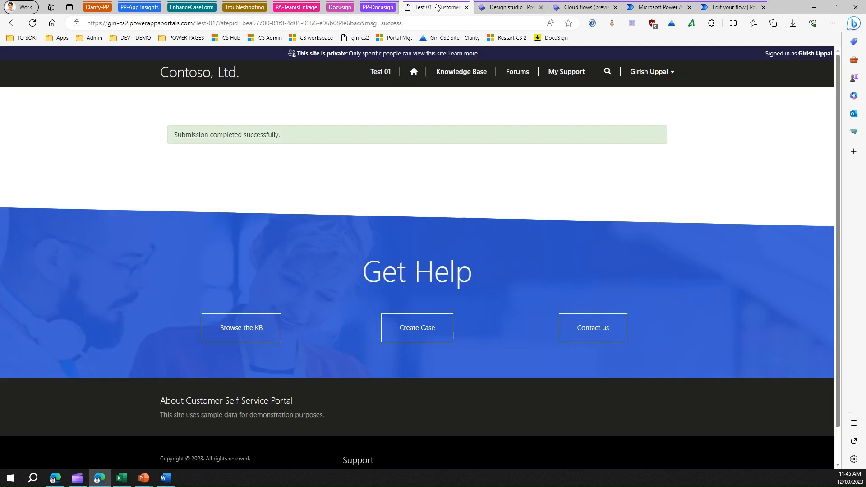
click(381, 73)
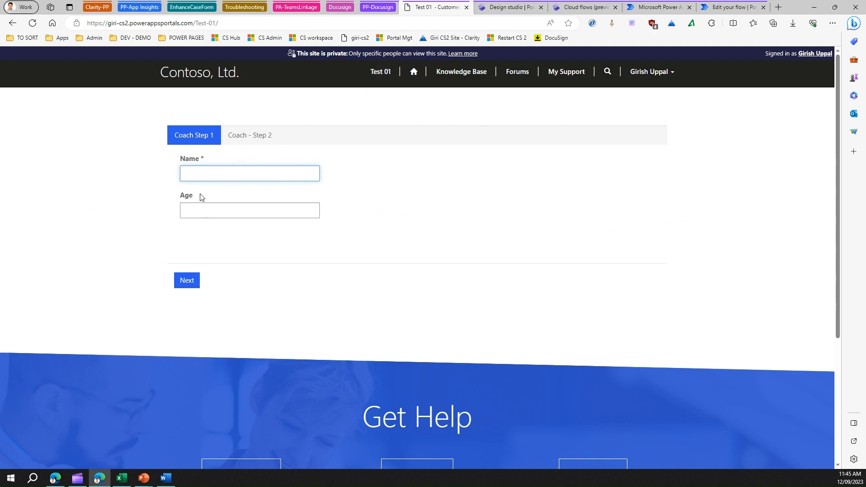
text(AAA)
click(205, 213)
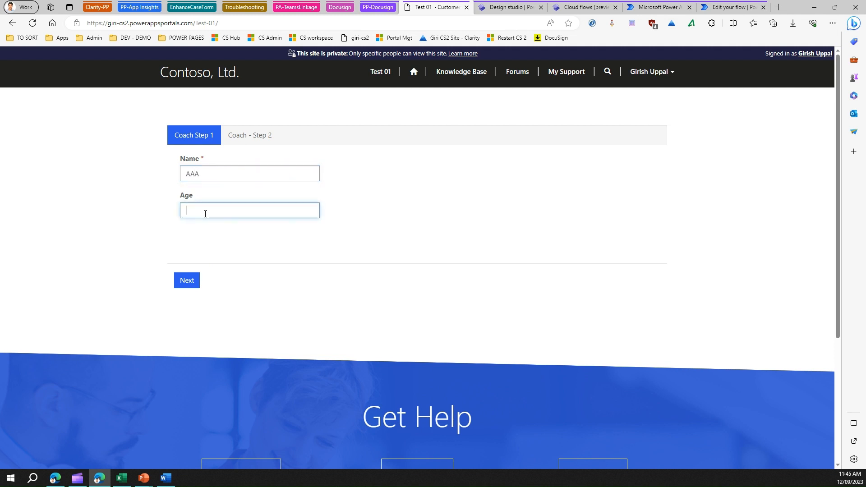
click(189, 281)
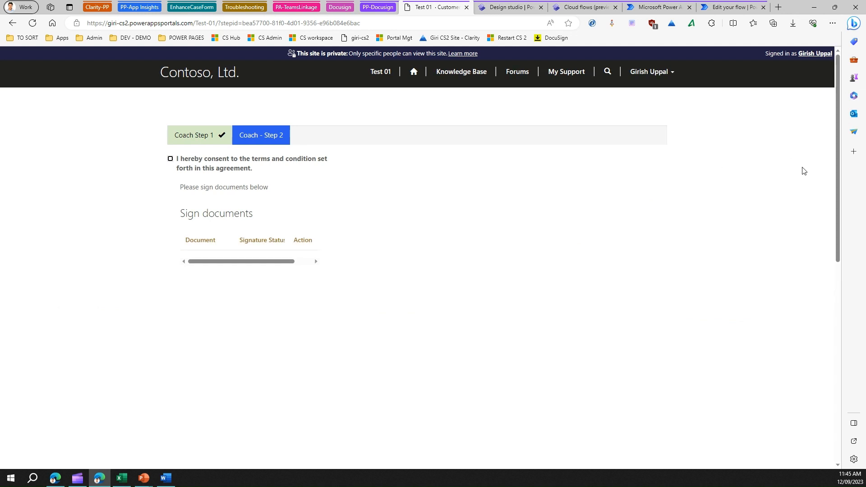
Step: Consent to the terms and conditions on Coach - Step 2 and open the pending Coach Agreement for signing
drag(839, 175, 856, 209)
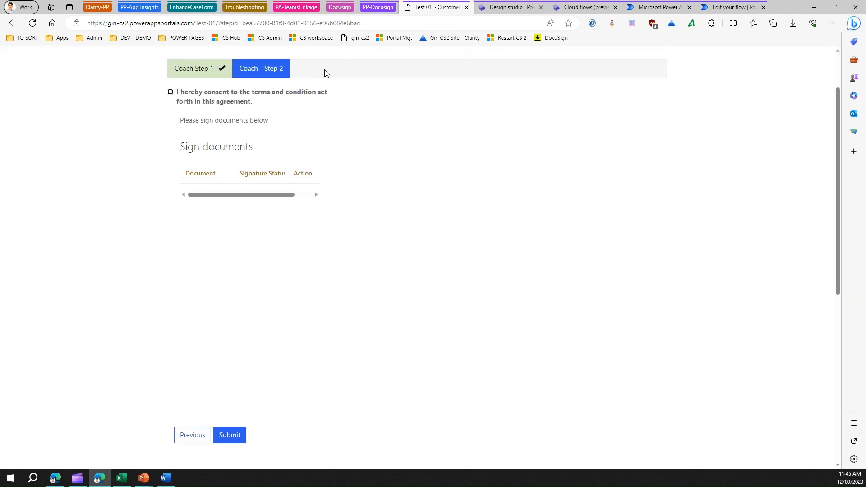
click(171, 92)
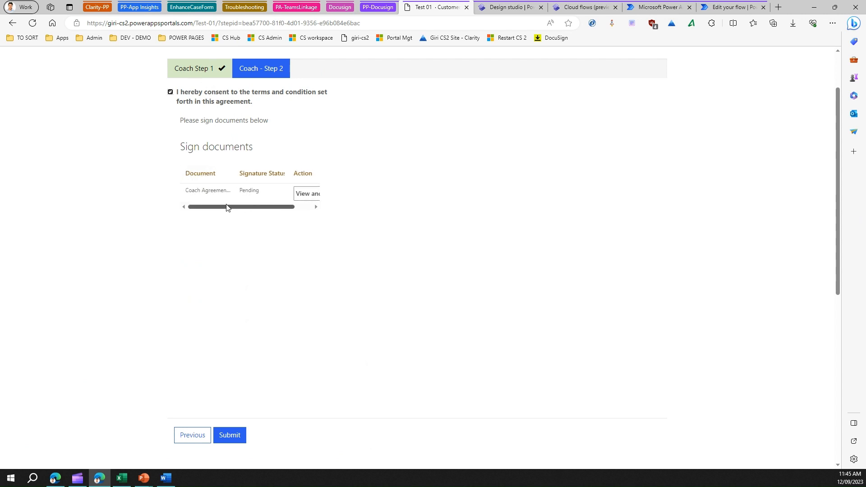
drag(226, 207, 309, 209)
click(304, 194)
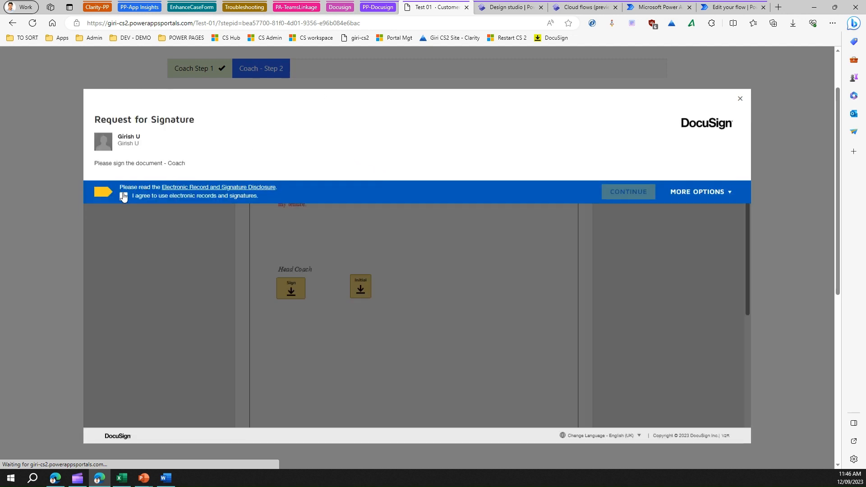
Step: Agree to use electronic records and signatures, sign and initial the Coach Agreement with the adopted signature, and finish the document
click(122, 197)
click(638, 193)
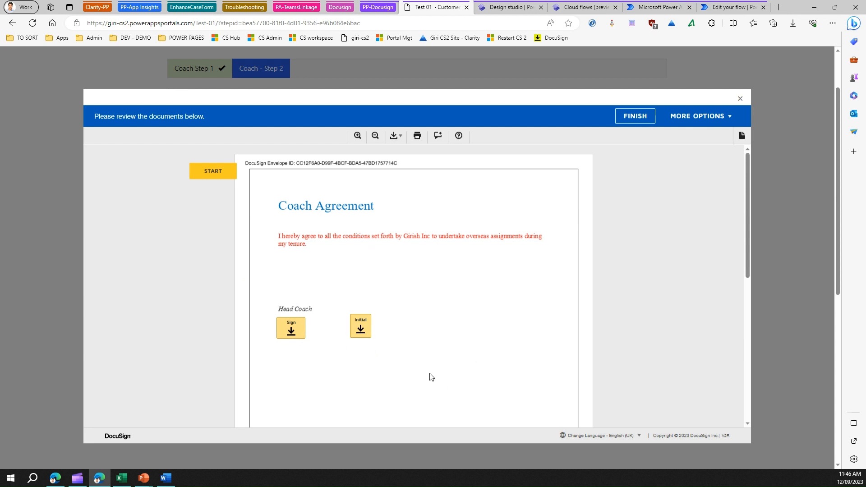
click(292, 329)
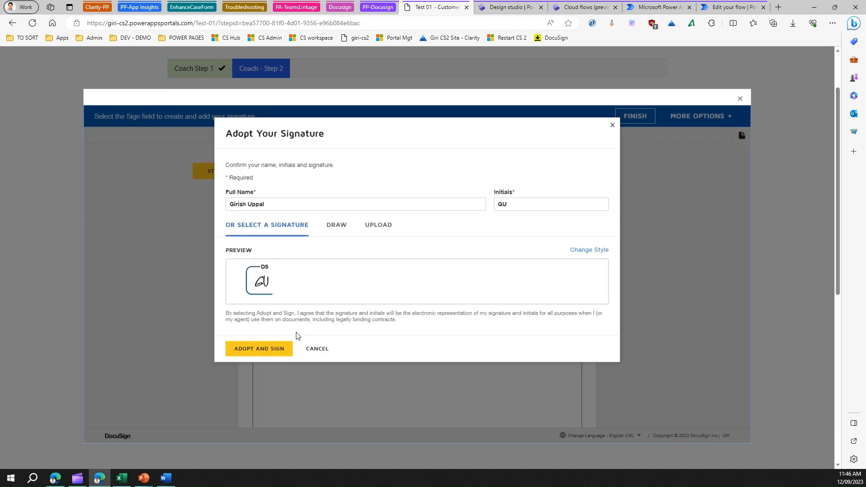
click(275, 348)
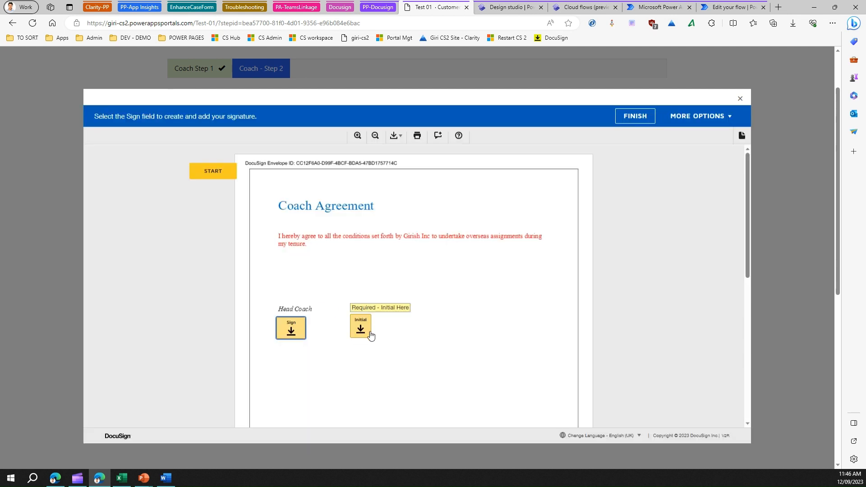
click(359, 288)
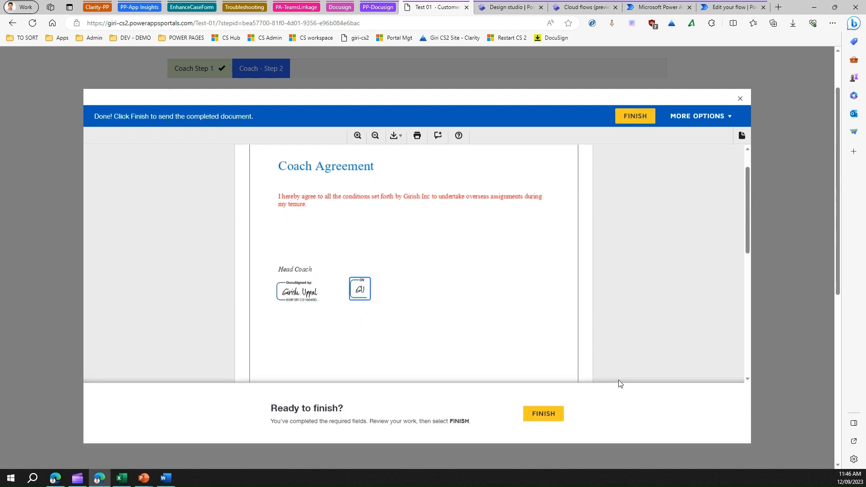
click(550, 413)
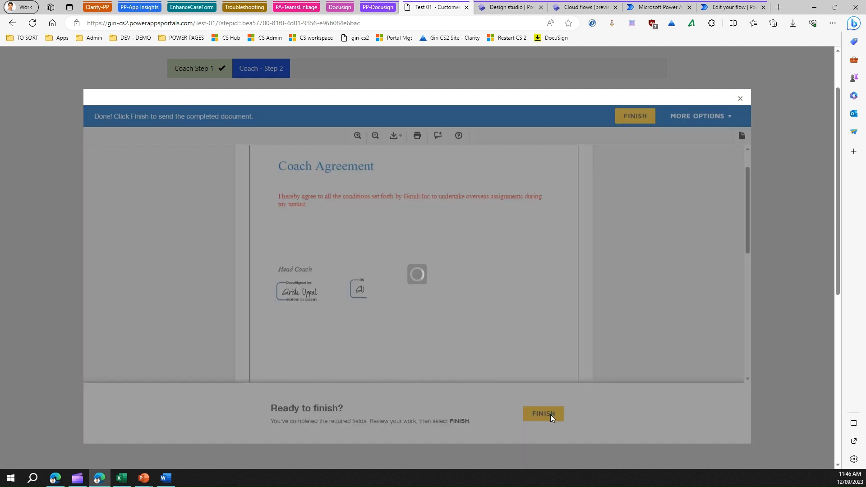